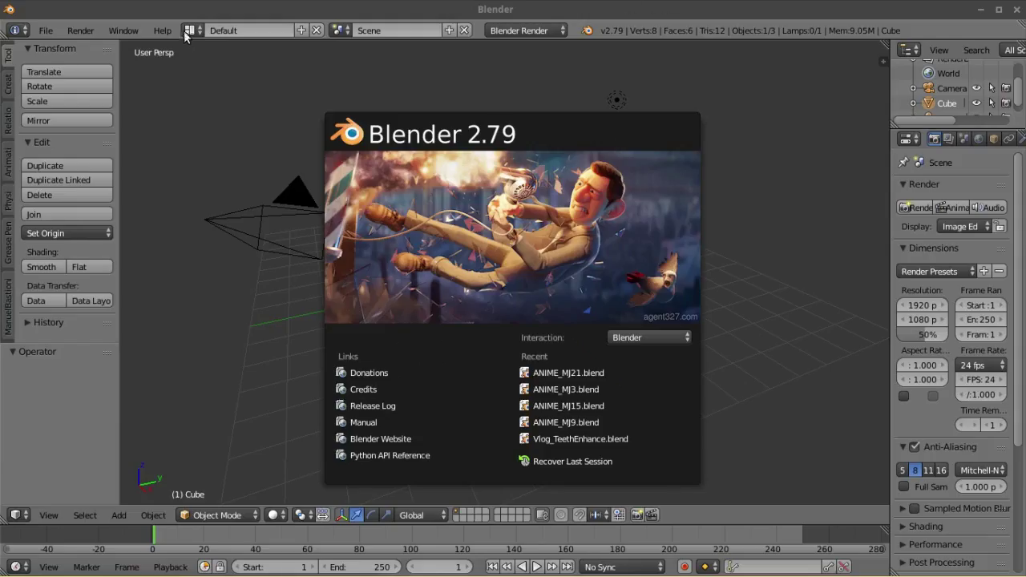
- Switch to the Motion Tracking layout and open VID_20170813_161046.mp4 from the RAW folder
left_click(190, 30)
left_click(190, 30)
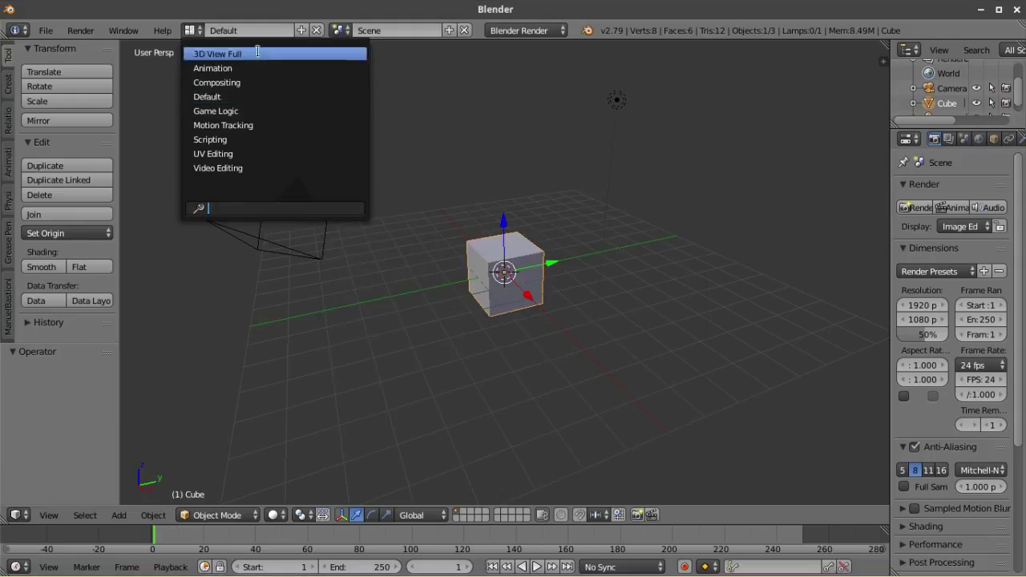
left_click(301, 122)
left_click(192, 556)
left_click(36, 234)
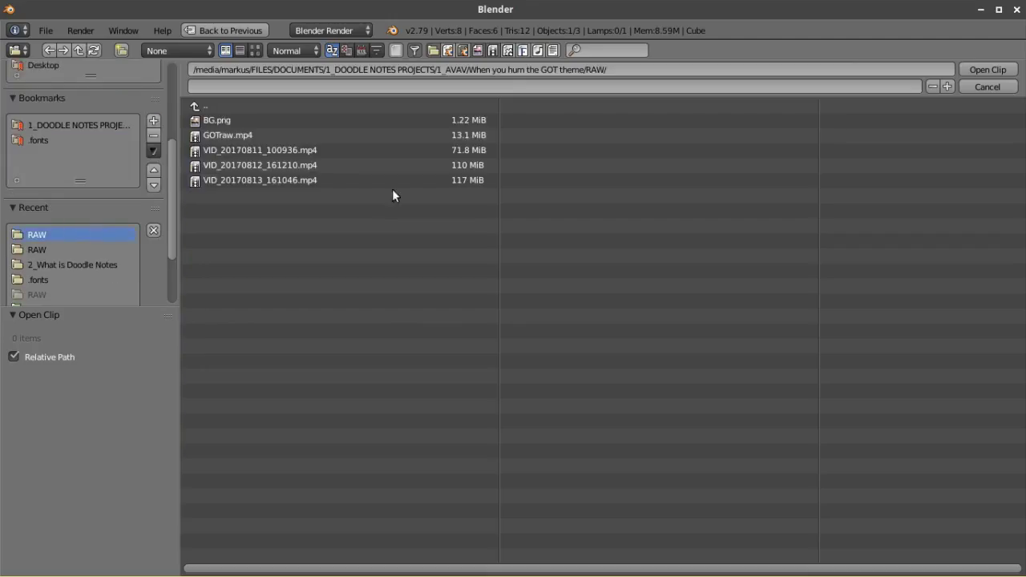
left_click(364, 181)
double_click(365, 181)
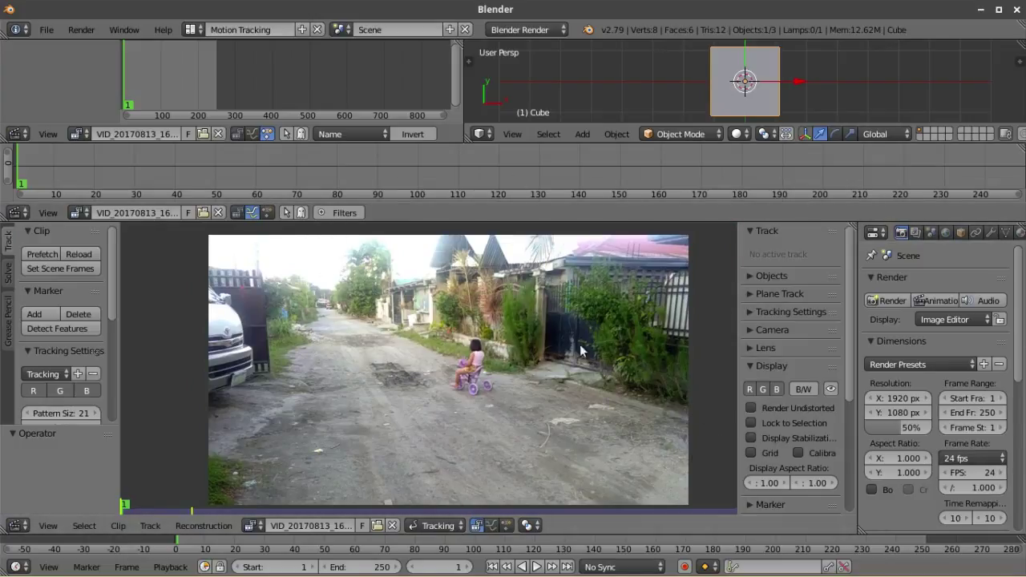
- Set the scene frame rate to Custom with 29 FPS
left_click(978, 459)
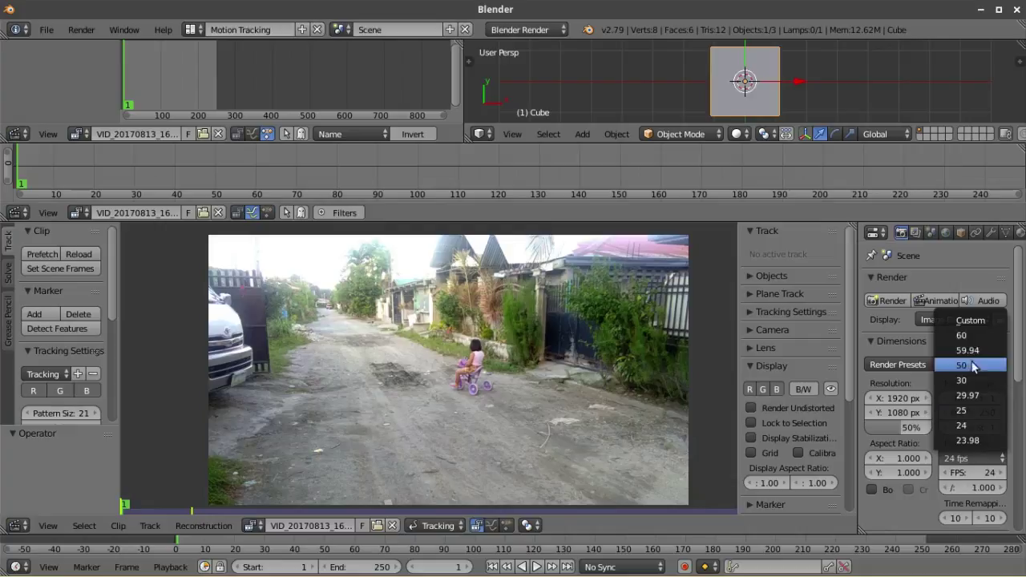
left_click(982, 322)
left_click(970, 472)
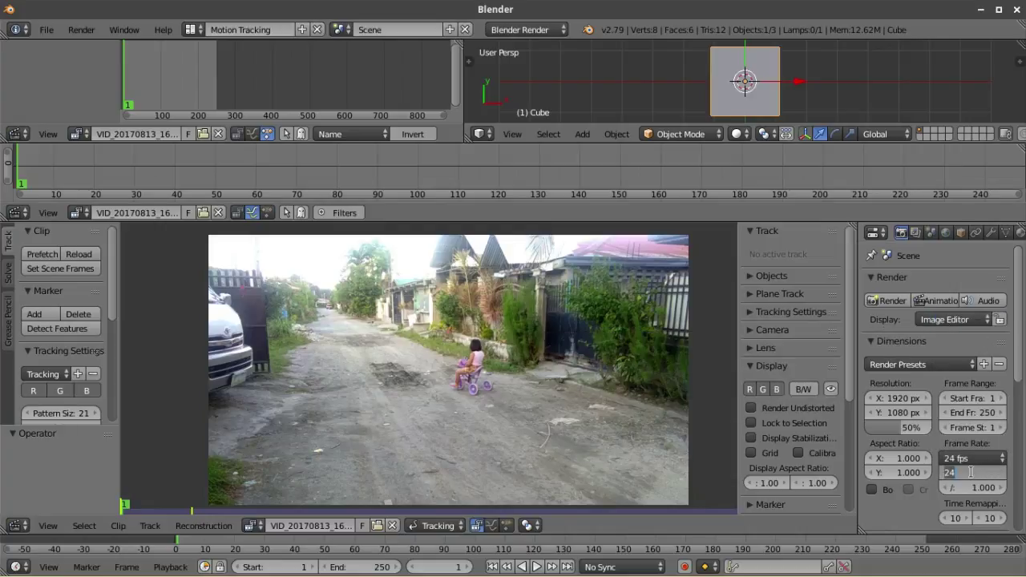
type("29.2")
key("Return")
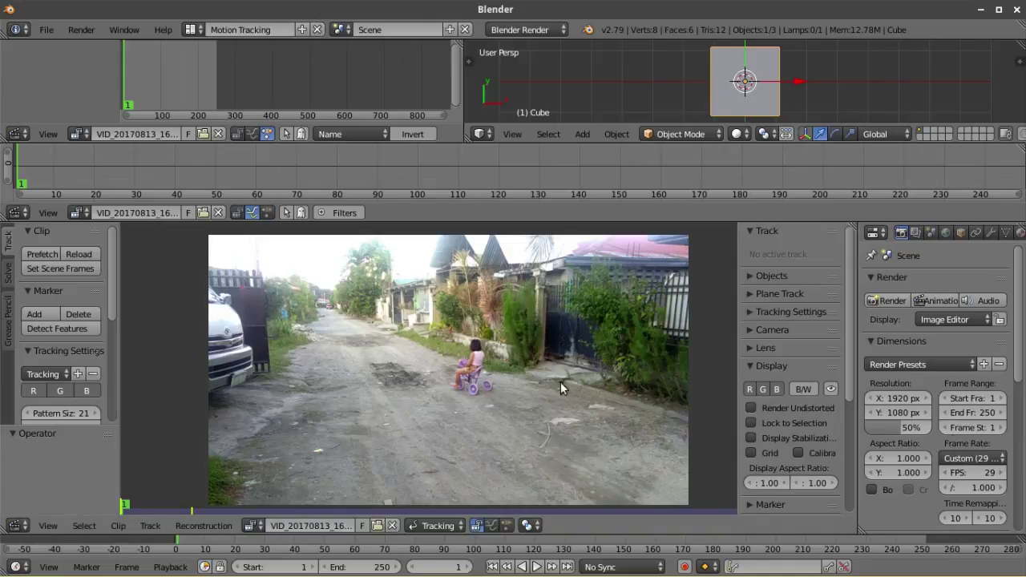
- Scrub through the street footage to its last frame, 250
scroll(369, 353, "down", 1)
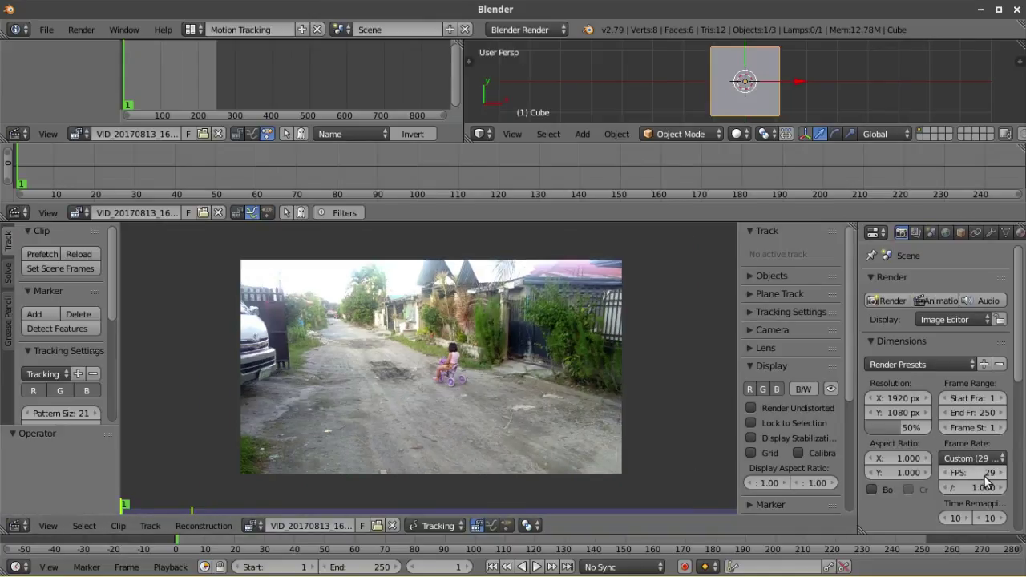
scroll(425, 355, "up", 1)
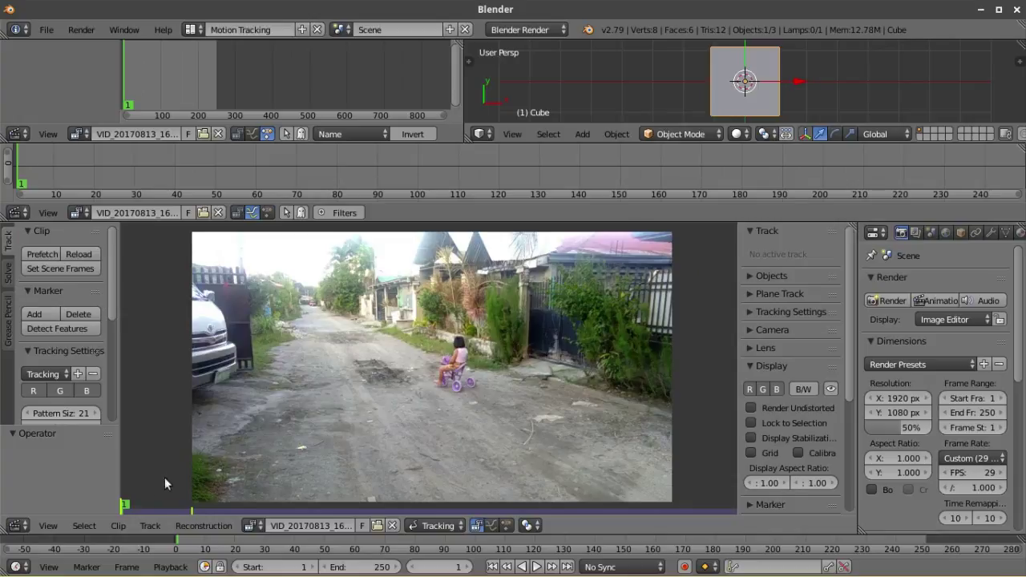
left_click_drag(163, 509, 690, 510)
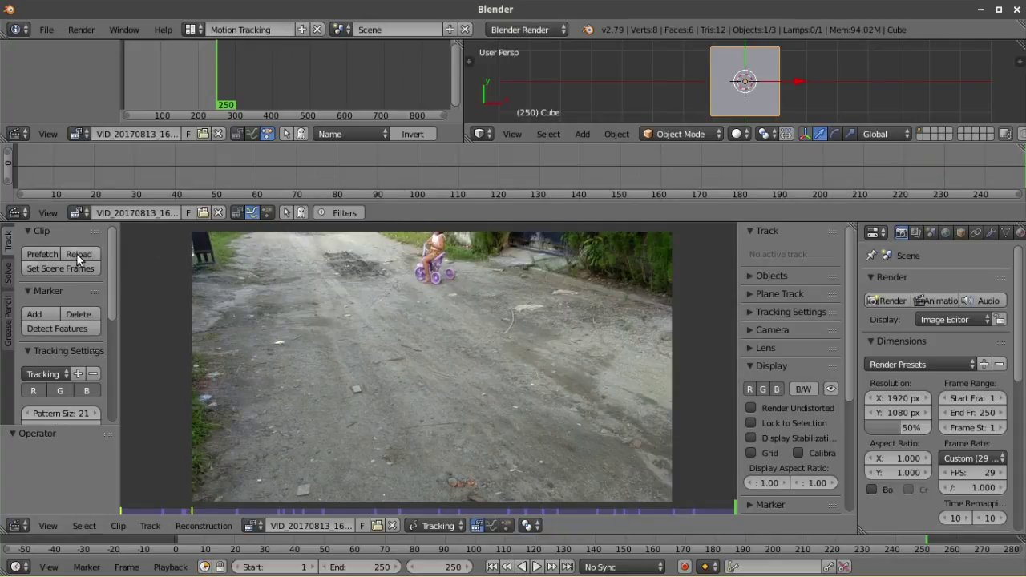
- Detect features on the frame, then set threshold 0.15 and distance 70
left_click(88, 329)
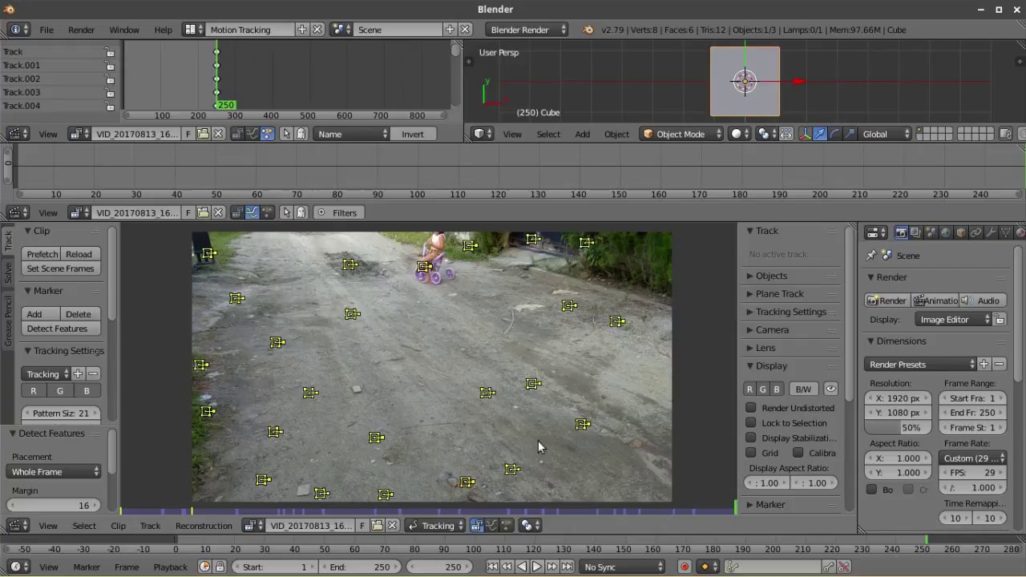
left_click_drag(96, 426, 105, 317)
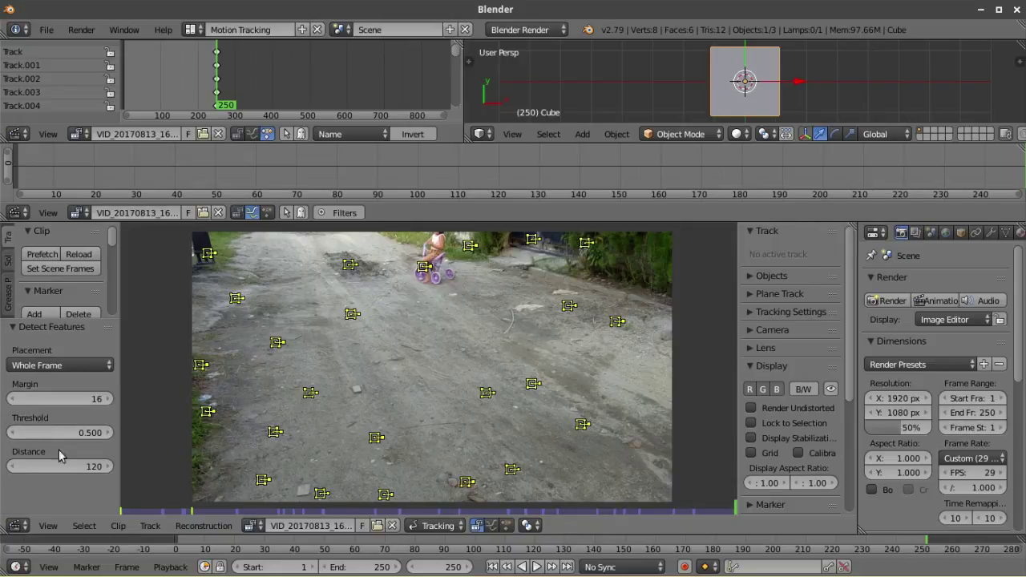
left_click(86, 426)
type("0.15")
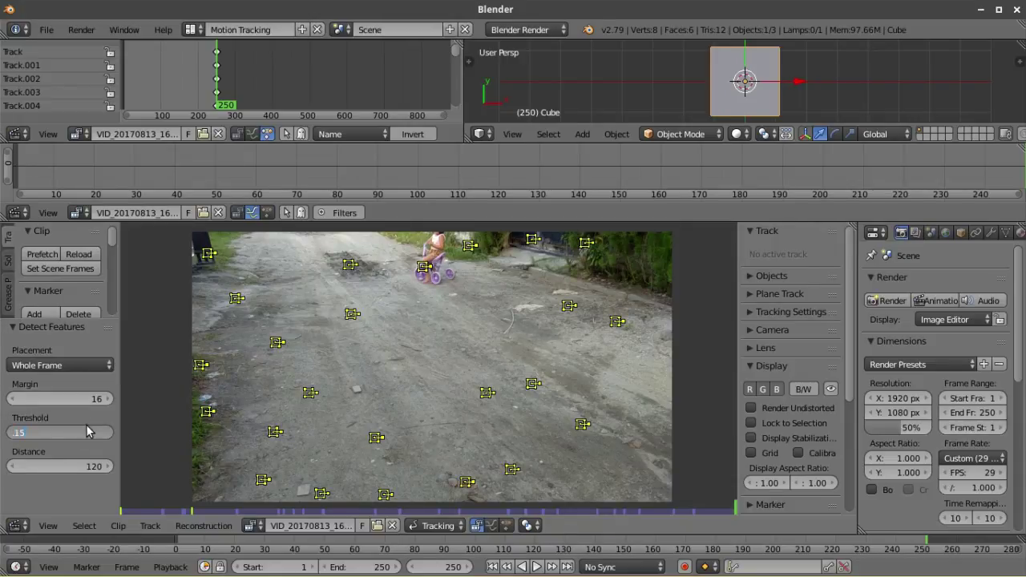
key("Return")
left_click(52, 470)
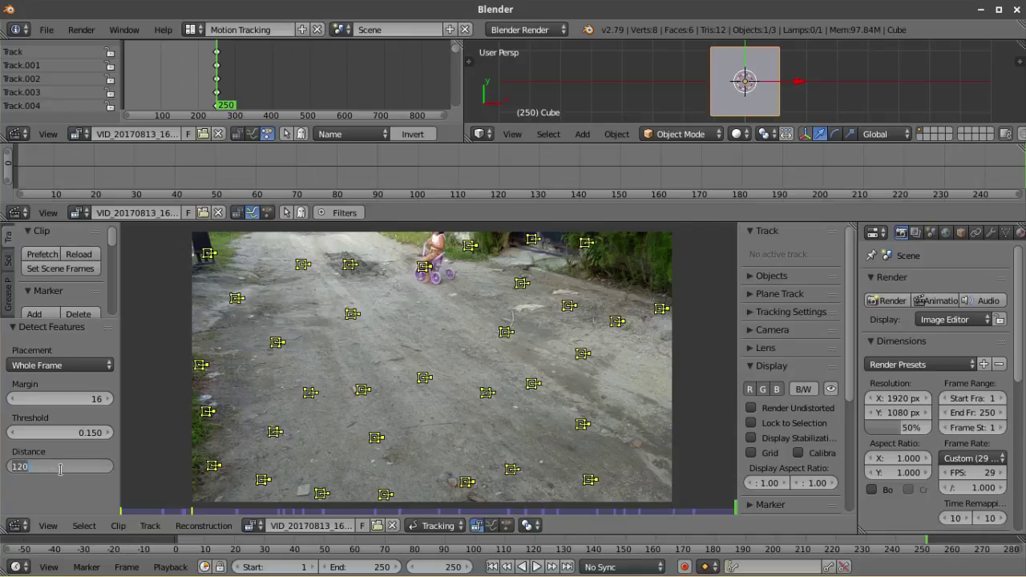
type("70")
key("Return")
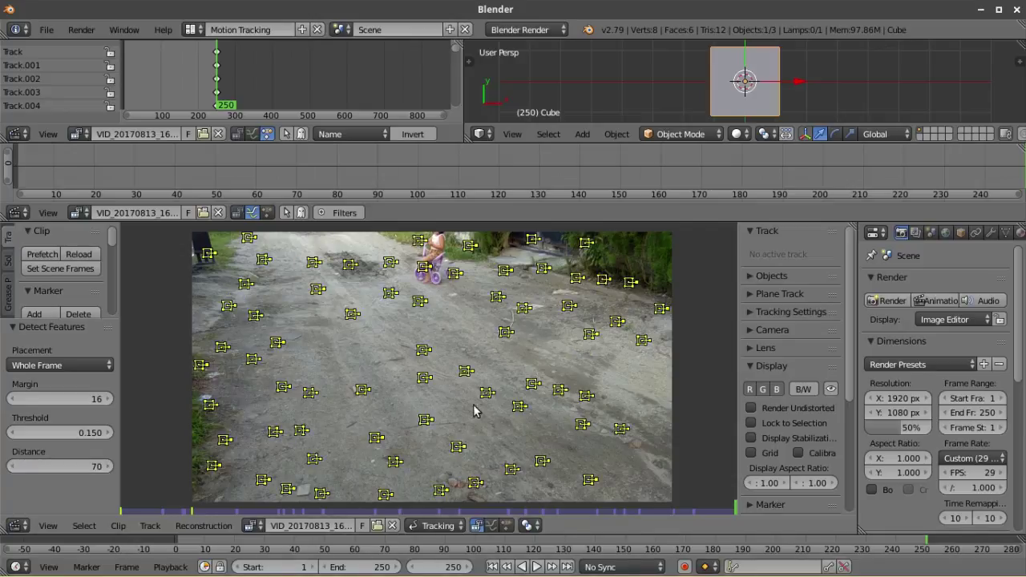
scroll(408, 348, "down", 1)
scroll(414, 350, "up", 1)
- Track the markers backward and forward, resuming from frame 147, until the whole clip is tracked
left_click_drag(77, 318, 81, 433)
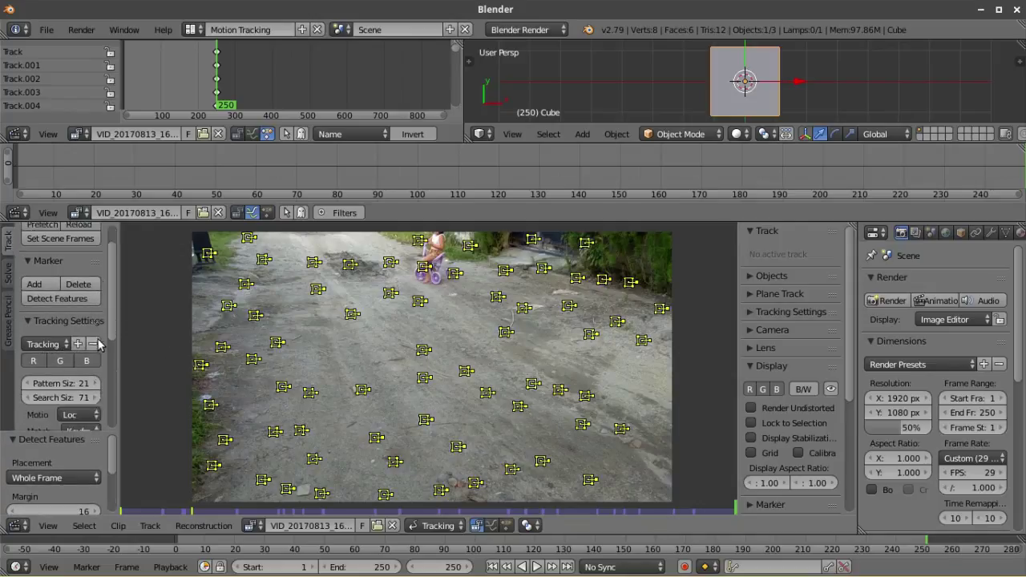
scroll(92, 345, "down", 5)
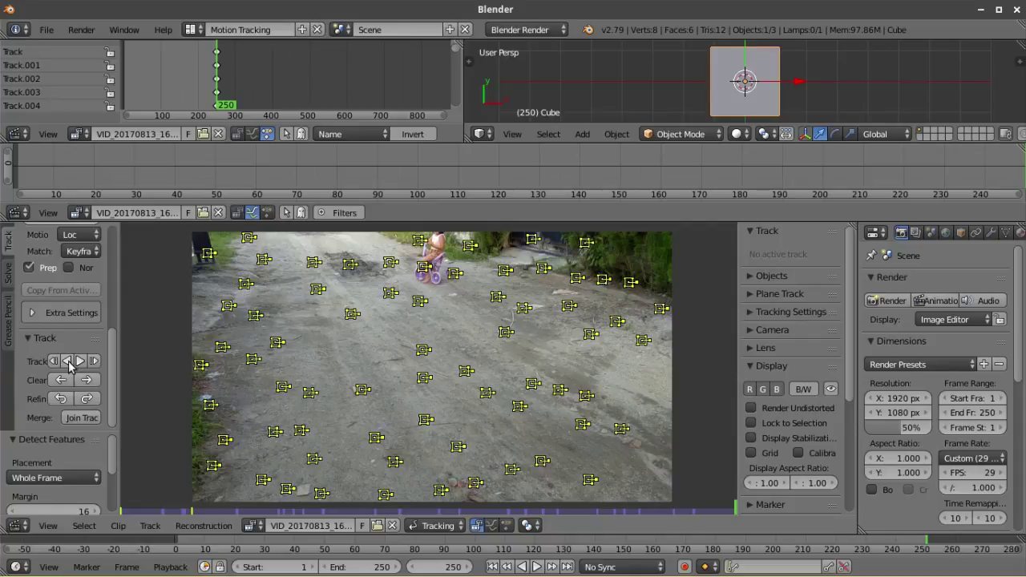
left_click(69, 365)
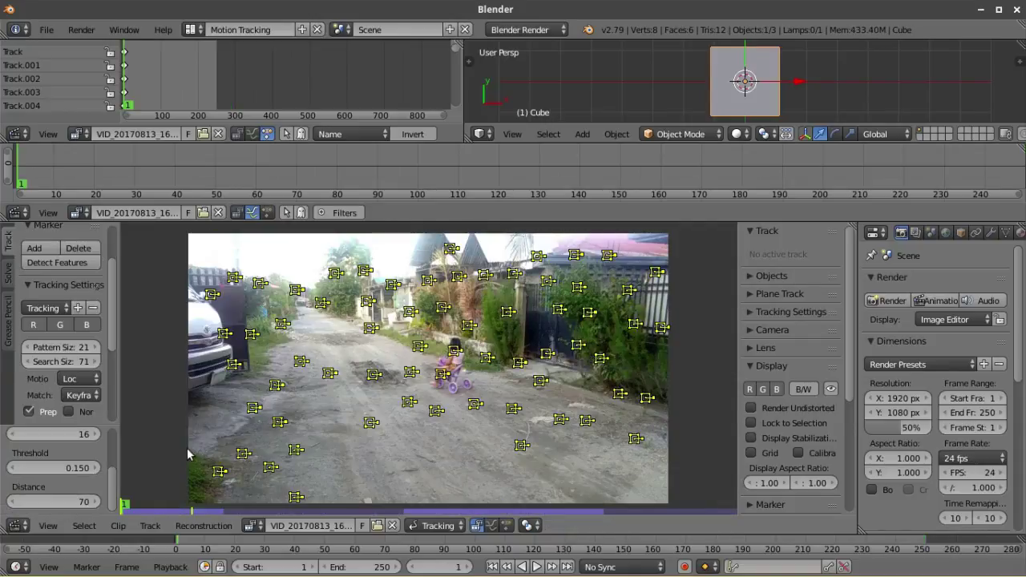
scroll(82, 363, "down", 5)
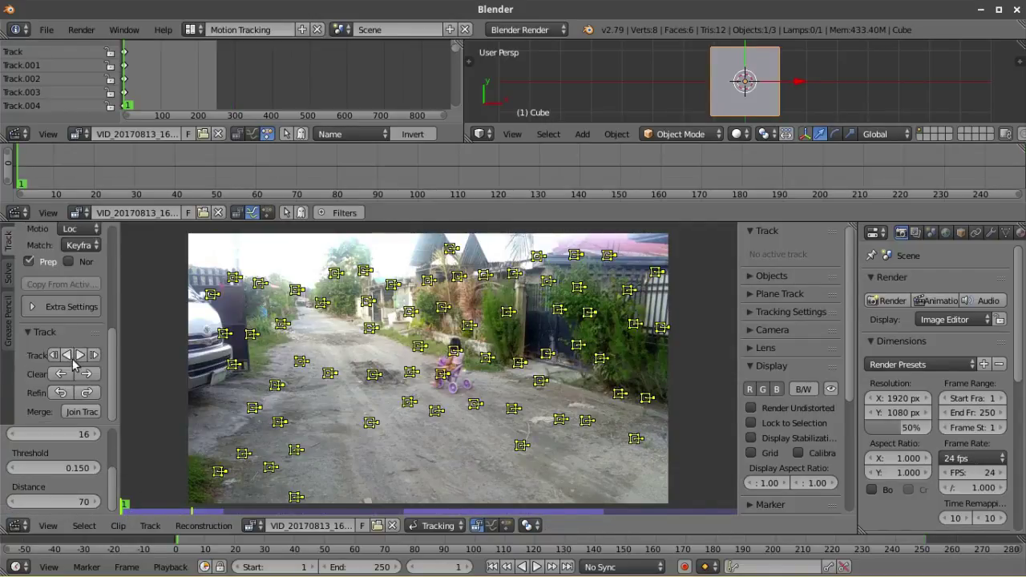
left_click(80, 355)
left_click(491, 507)
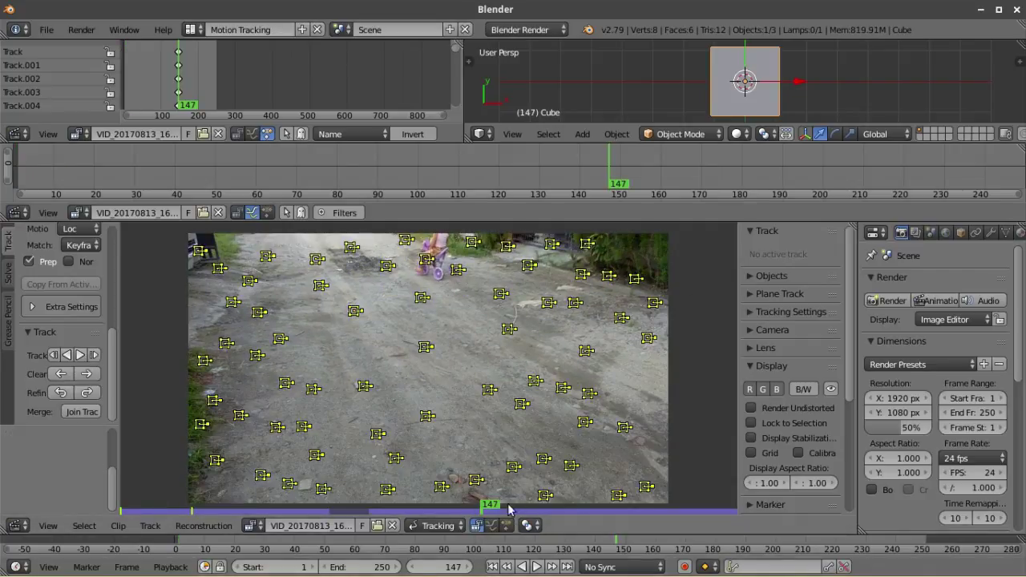
left_click(454, 567)
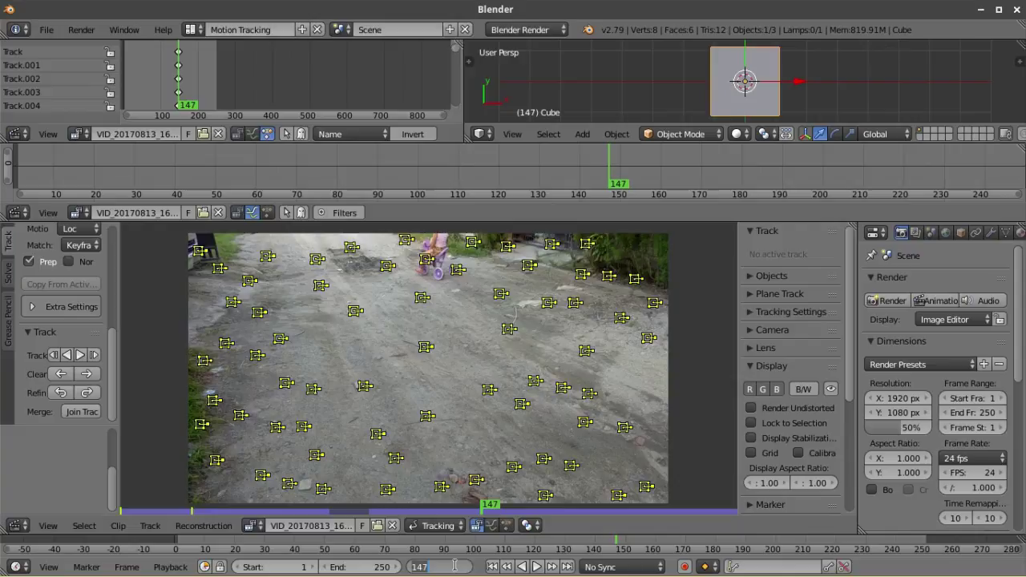
key("Return")
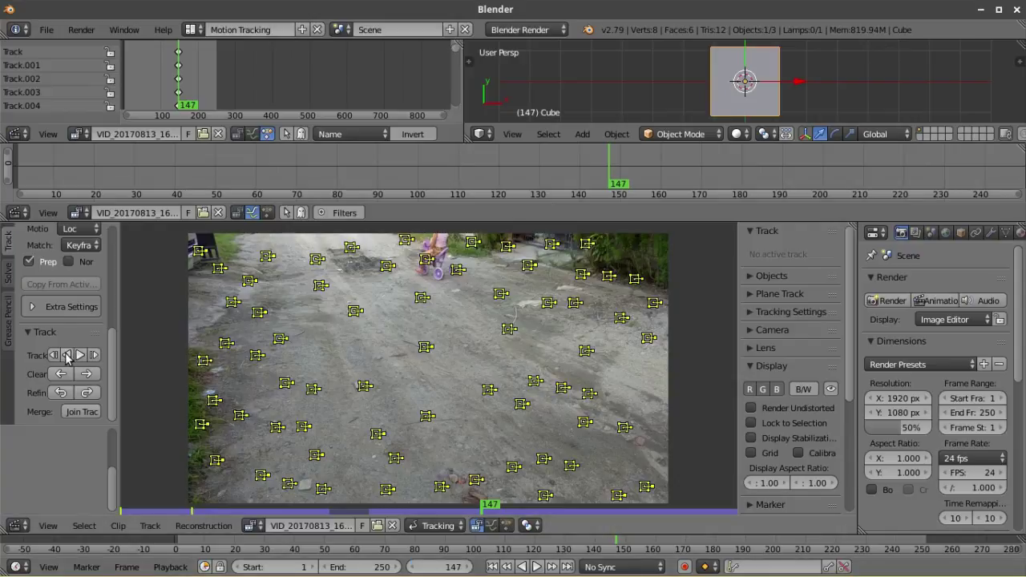
left_click(67, 355)
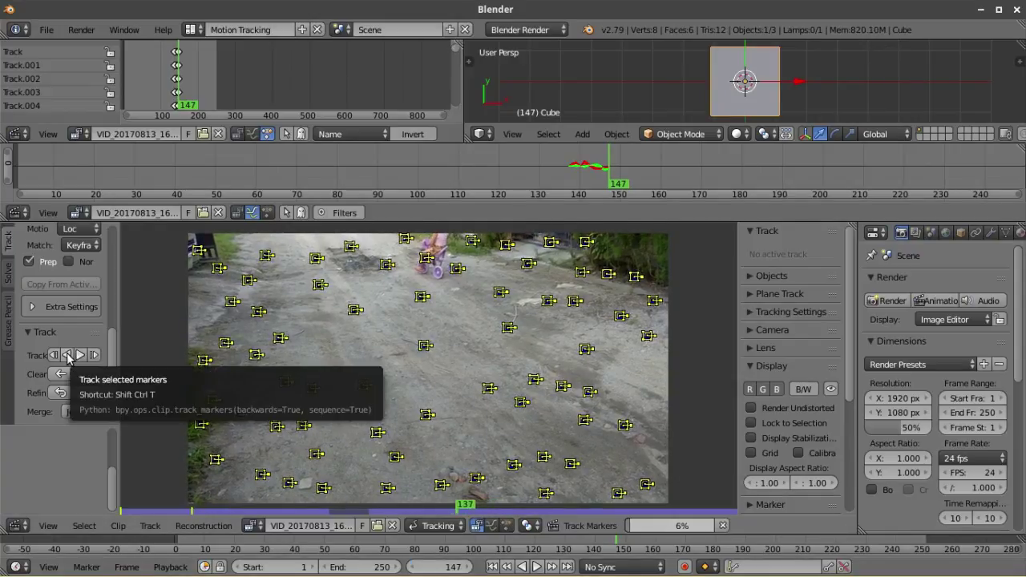
left_click(81, 359)
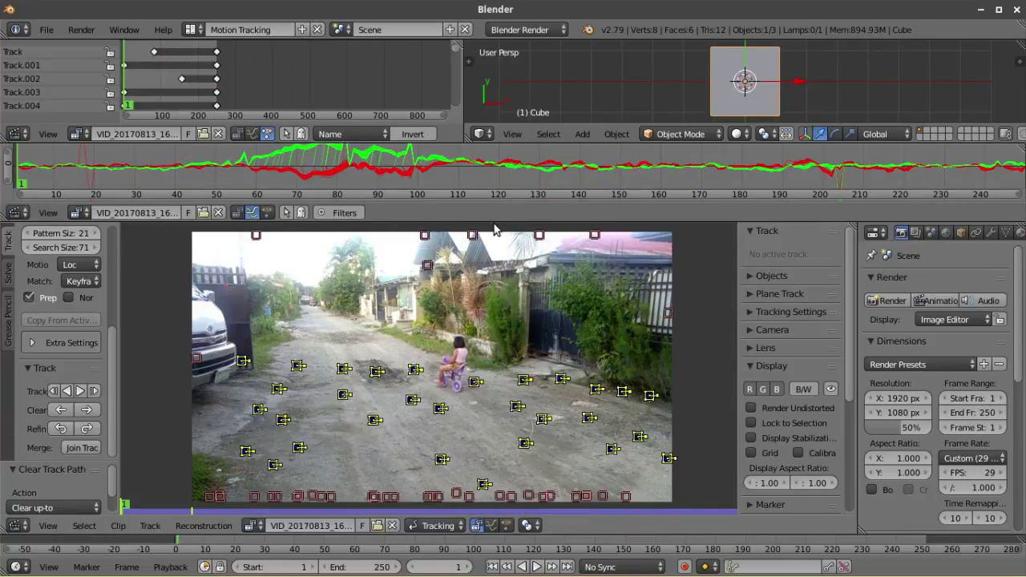
- Enlarge the motion-curve graph and delete the red spiking track curve
left_click_drag(500, 205, 401, 471)
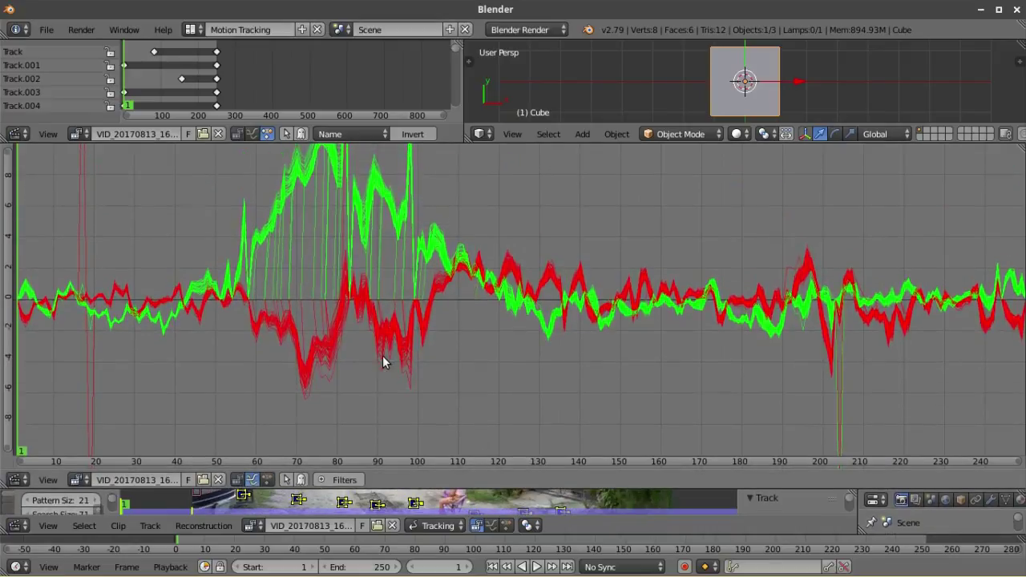
middle_click_drag(377, 310, 235, 344, "ctrl")
right_click(236, 344)
key("Home")
key("x")
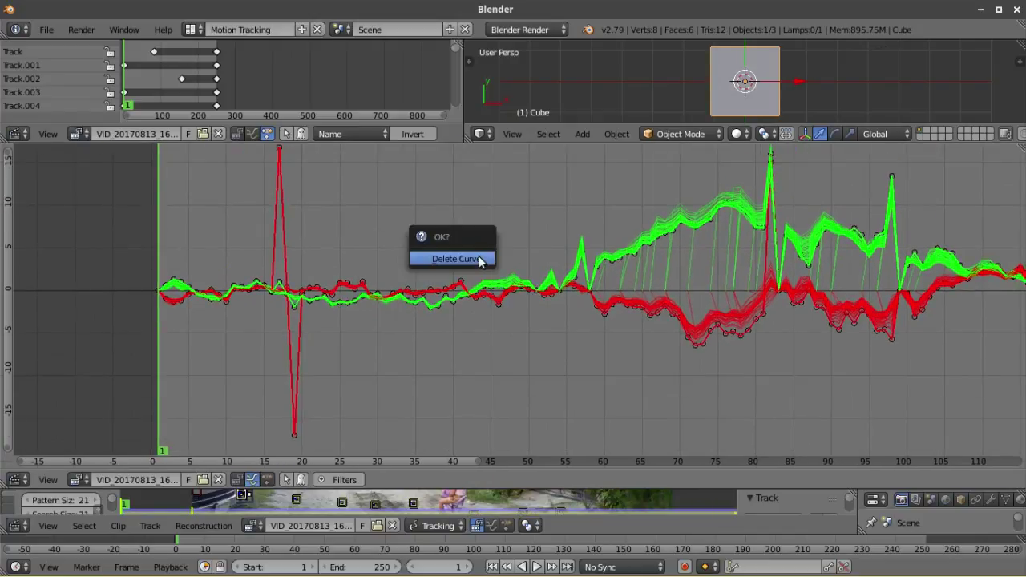
right_click(328, 259)
key("x")
right_click(300, 360)
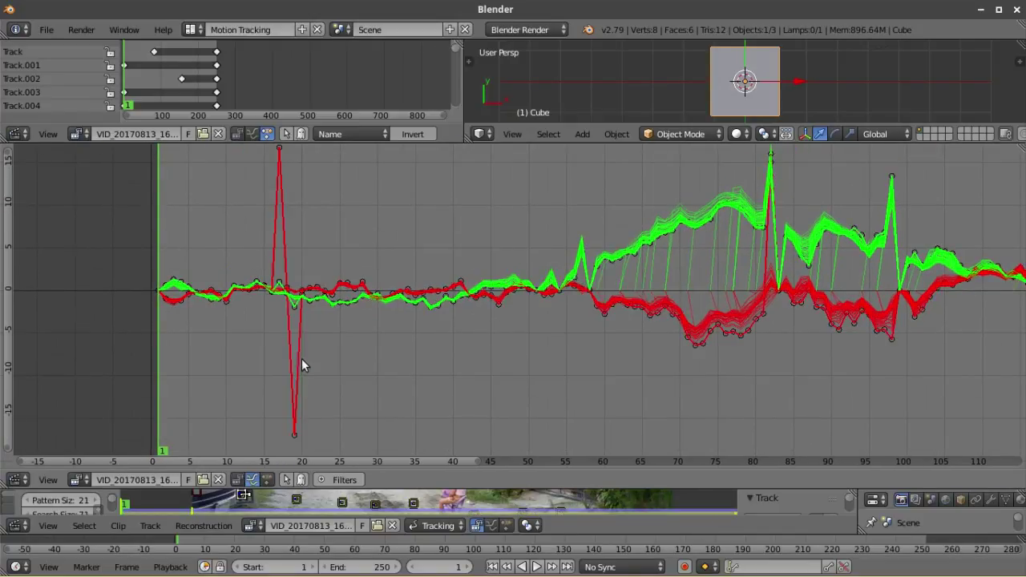
key("x")
left_click(280, 360)
- Delete the spiky curve near frame 205, recheck the curves, and restore the footage view
scroll(414, 359, "down", 3)
middle_click_drag(970, 320, 613, 326)
key("x")
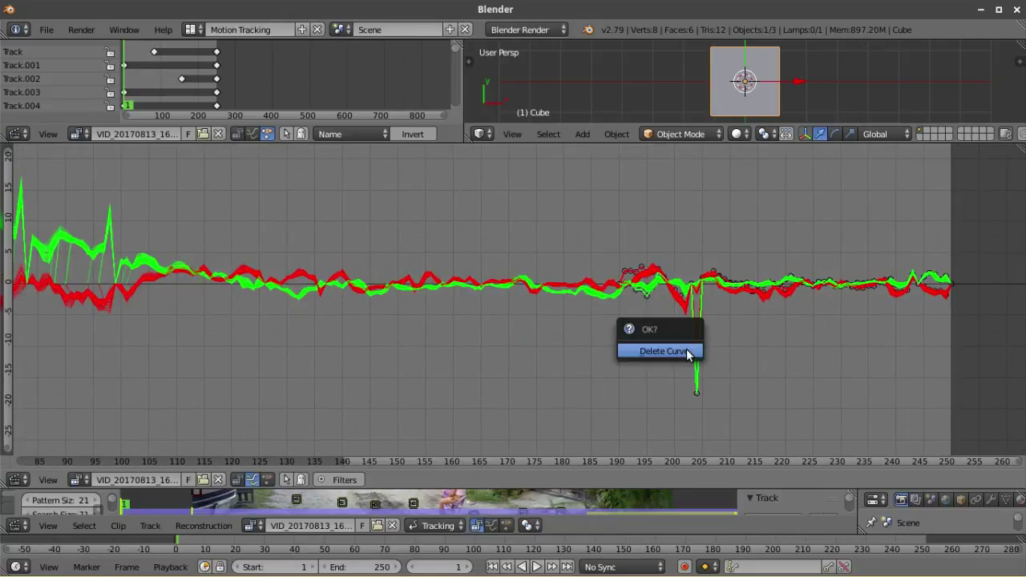
left_click(688, 350)
middle_click_drag(211, 302, 586, 324)
scroll(518, 308, "down", 6)
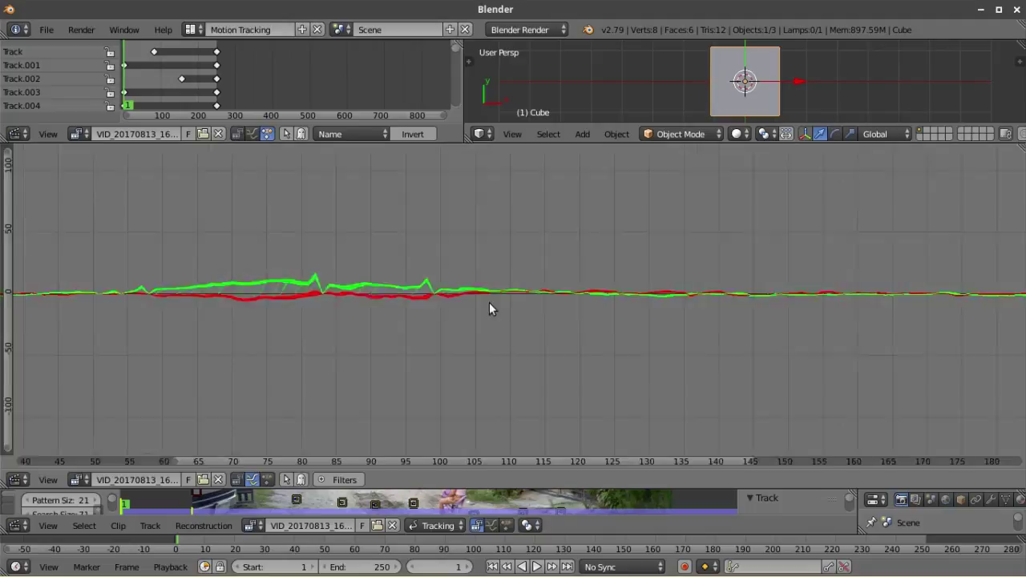
scroll(466, 340, "up", 2)
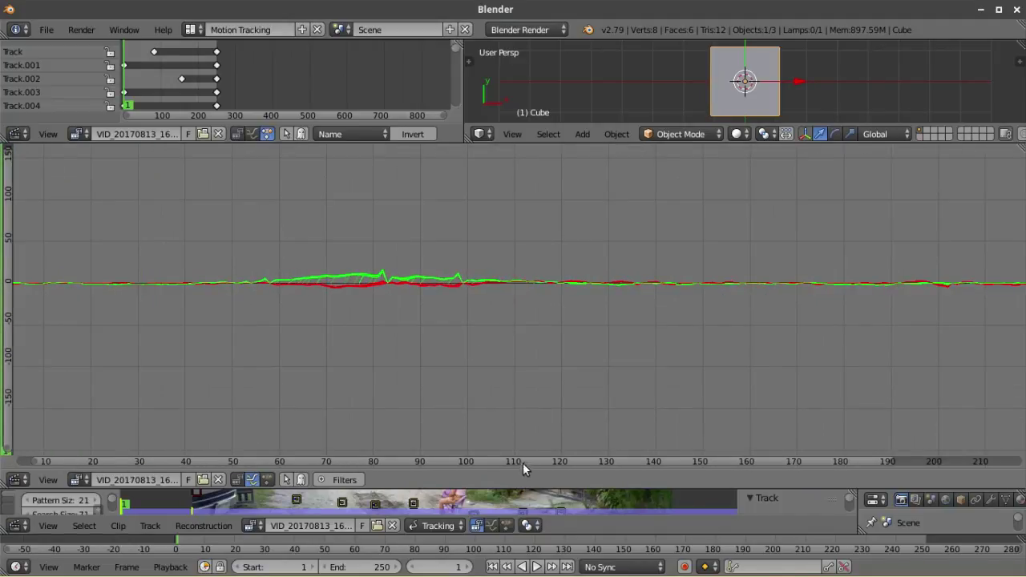
left_click_drag(523, 473, 560, 229)
- Expand the Camera and Lens panels showing sensor width 35 and focal length 24 mm, plus camera presets
left_click_drag(738, 348, 679, 348)
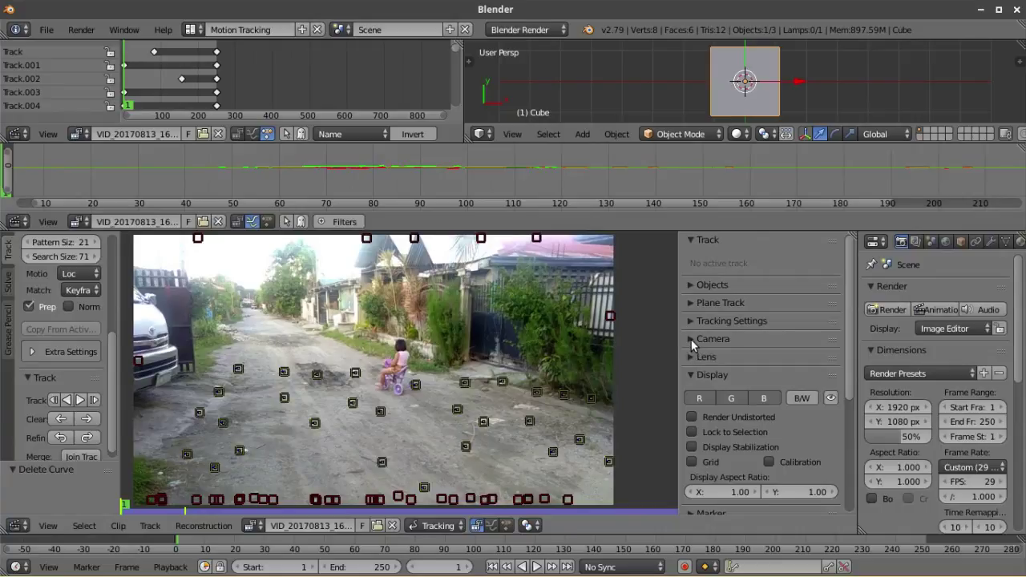
left_click(691, 339)
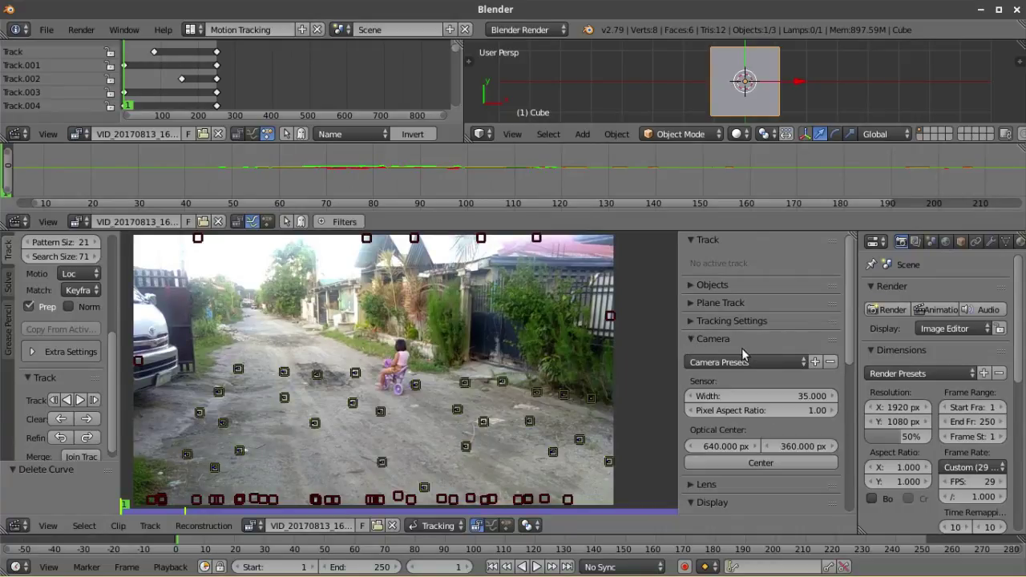
left_click(738, 484)
scroll(736, 389, "down", 3)
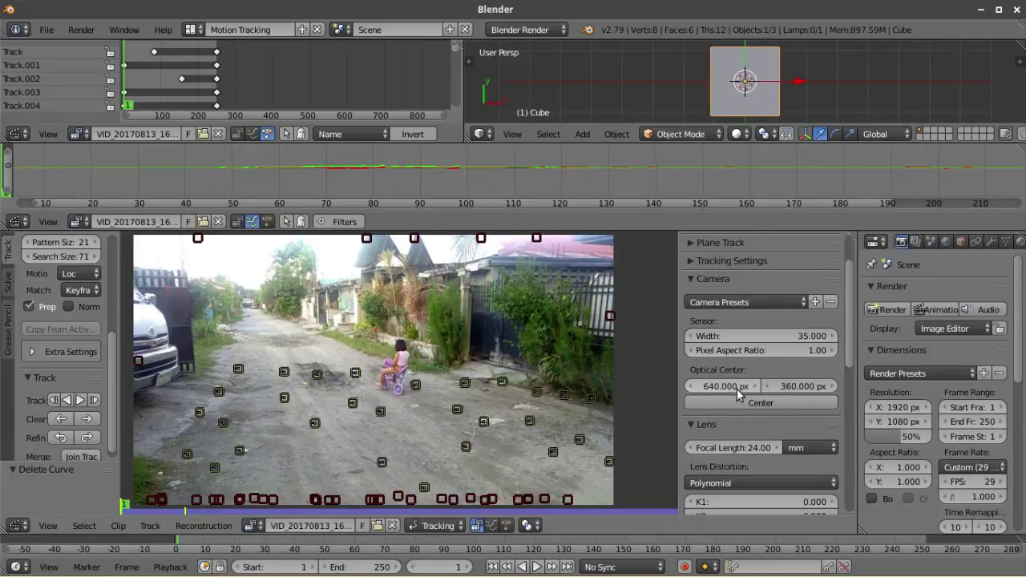
left_click(767, 272)
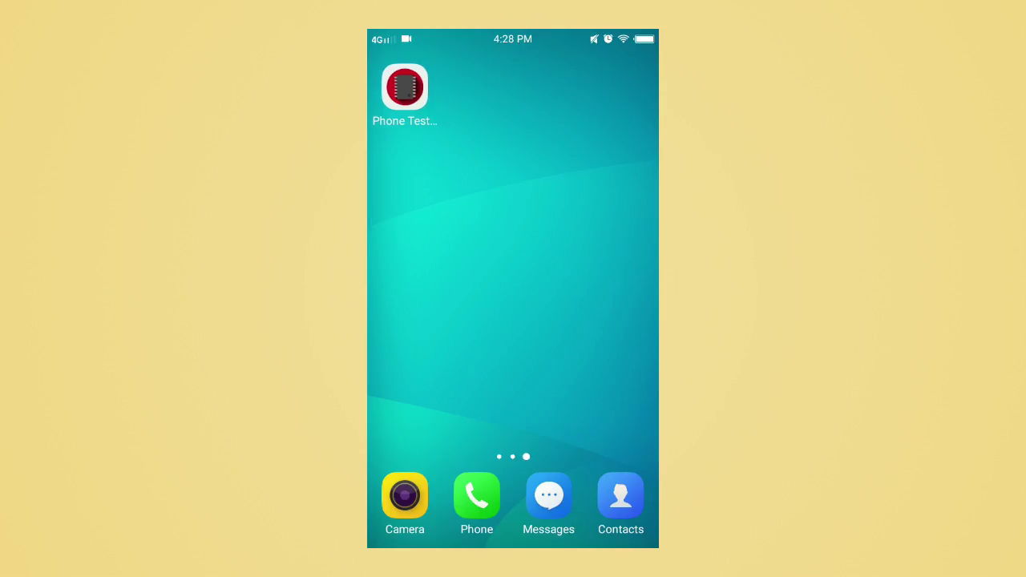
- In Phone Tester, read the back camera's 2.94 mm focal length and 3.6x2.7 mm sensor size
left_click(404, 86)
left_click_drag(590, 396, 590, 348)
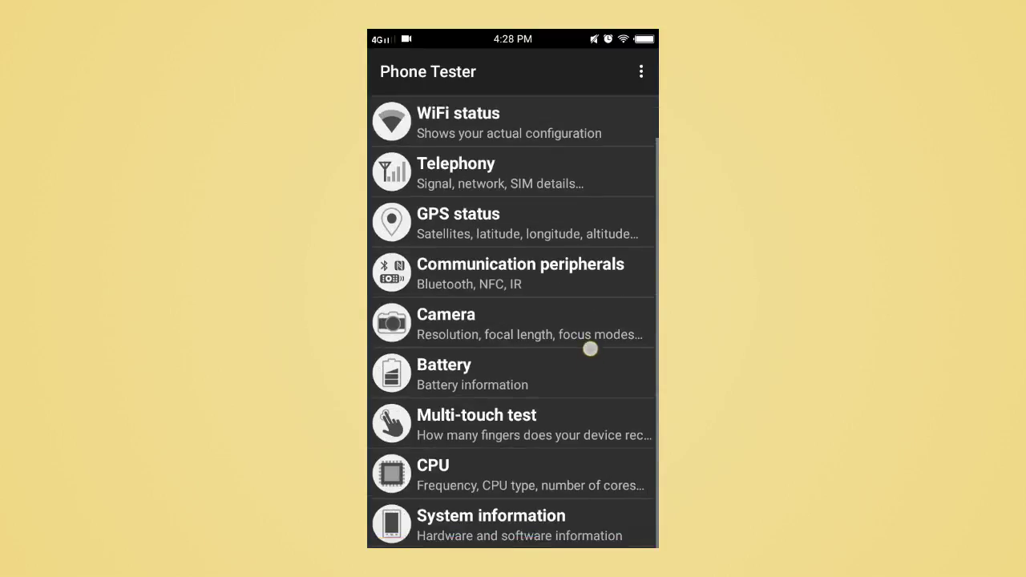
left_click(591, 341)
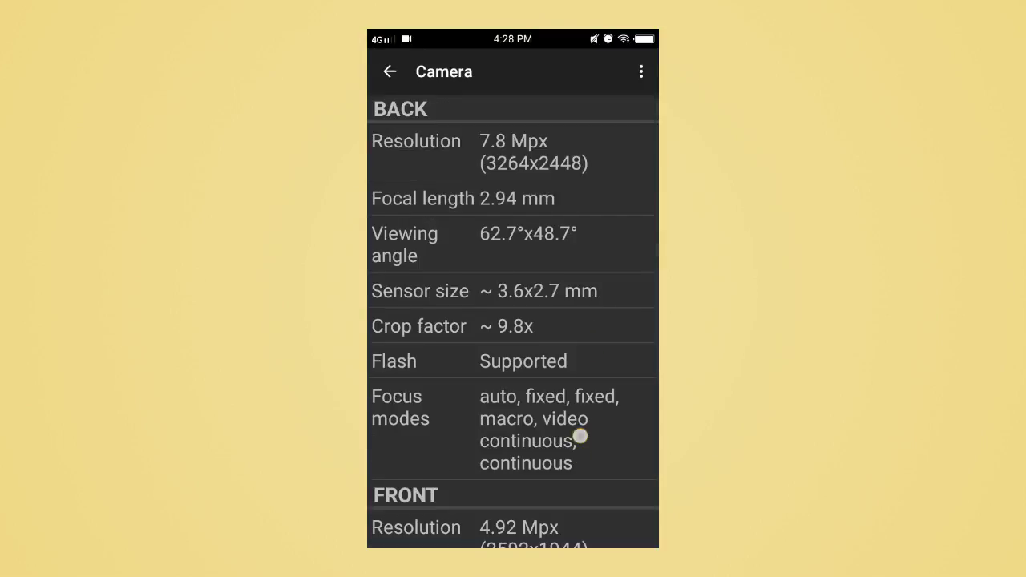
left_click_drag(580, 436, 584, 375)
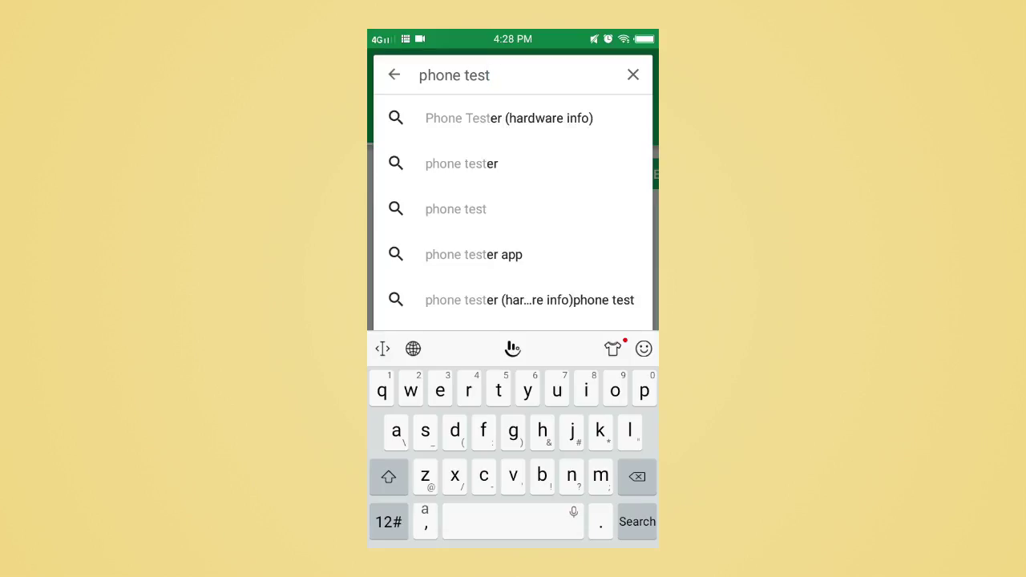
left_click(508, 118)
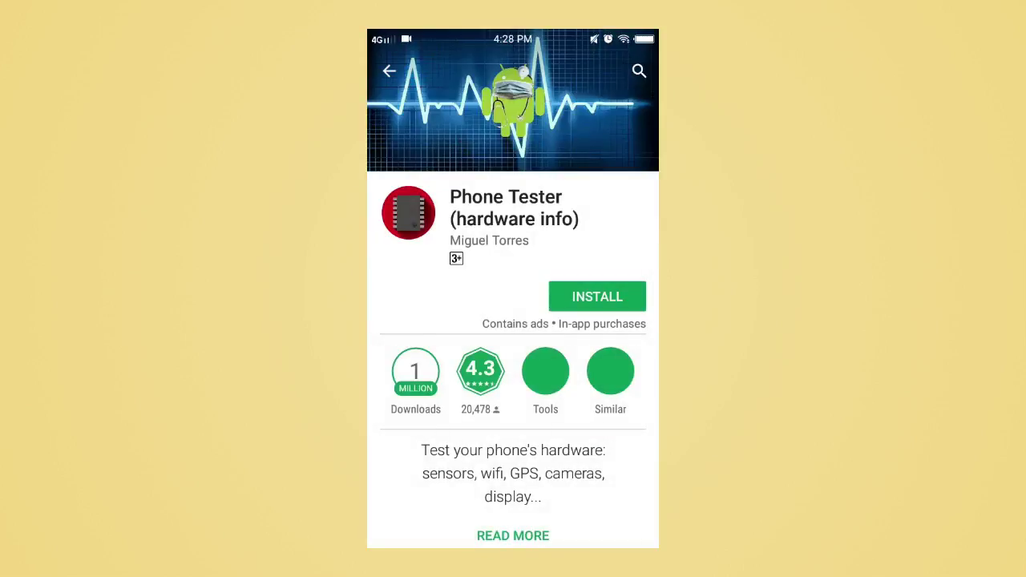
left_click_drag(517, 309, 532, 241)
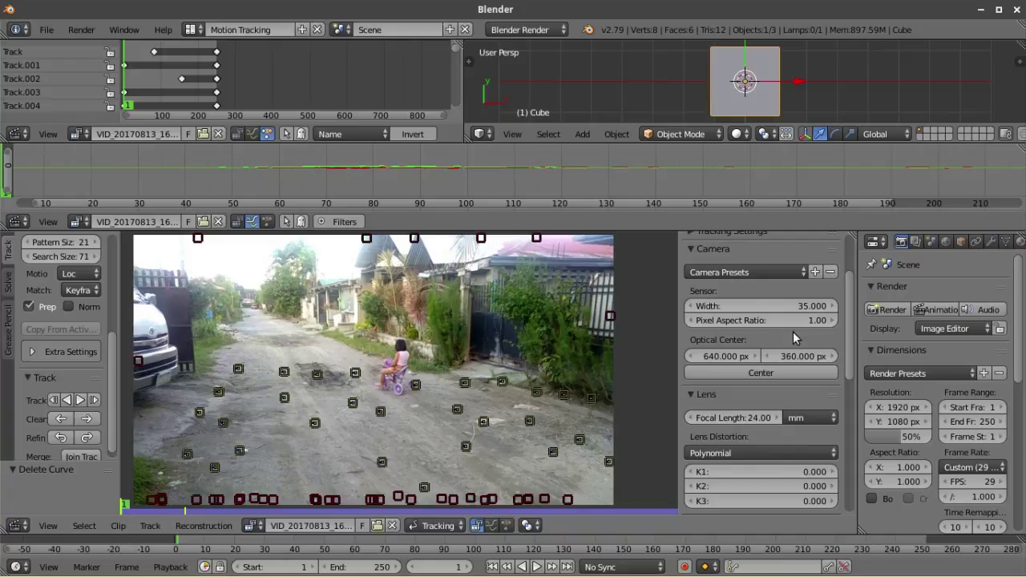
- Set the camera sensor width to 3.6 and focal length to 2.94 mm, then show the Solve tools
left_click(795, 307)
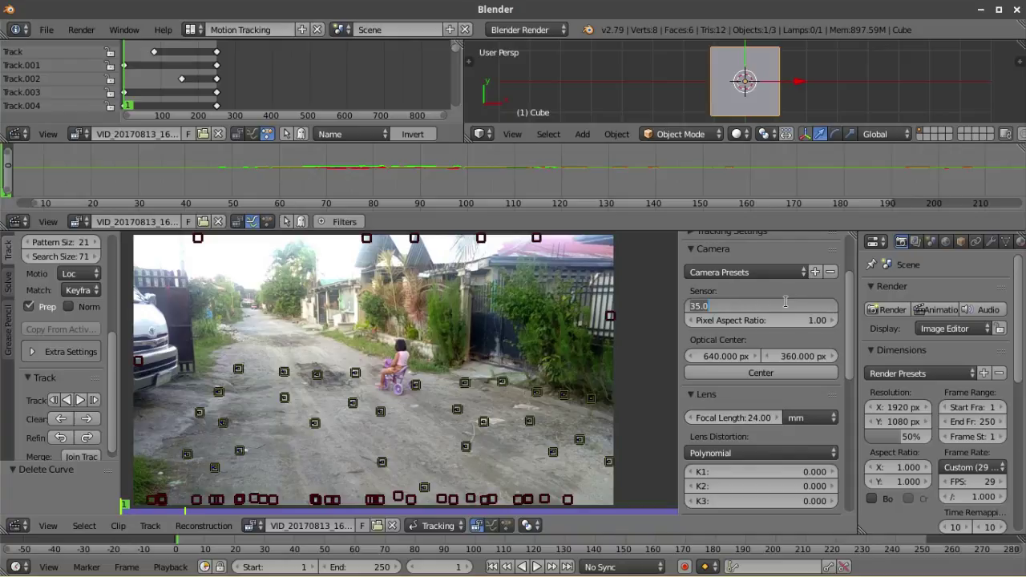
type("3.6")
left_click(737, 416)
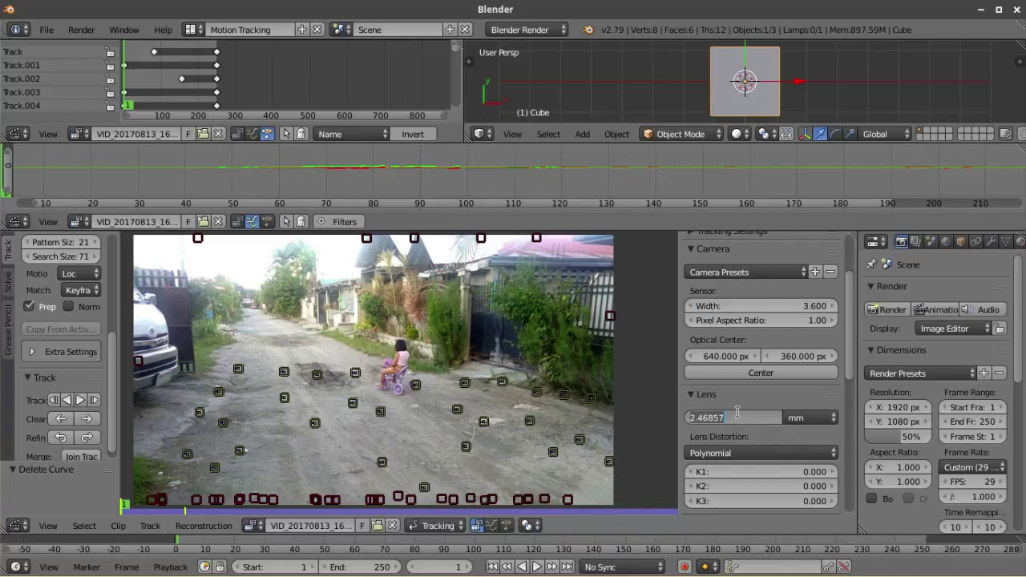
type("2.9")
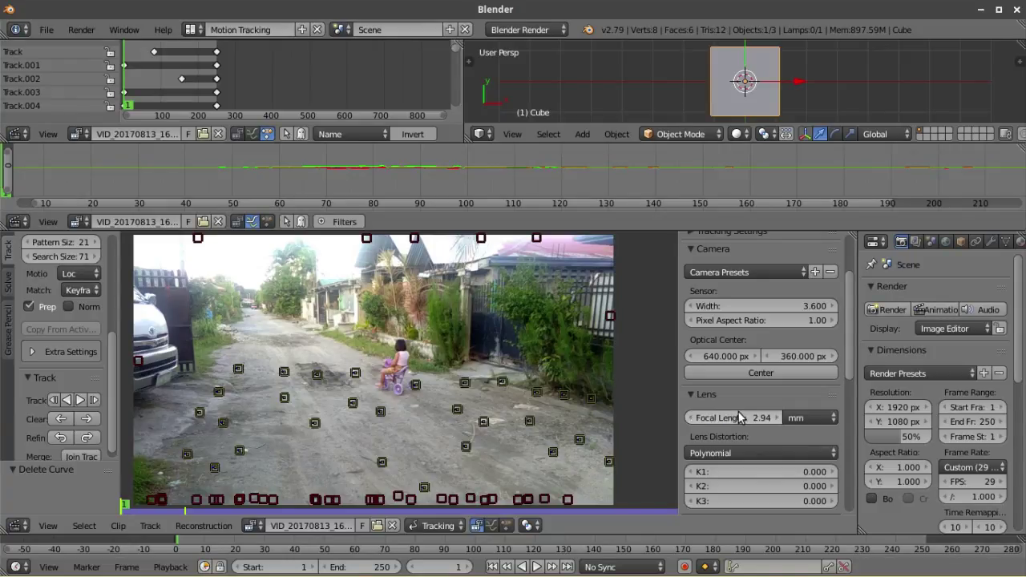
key("Home")
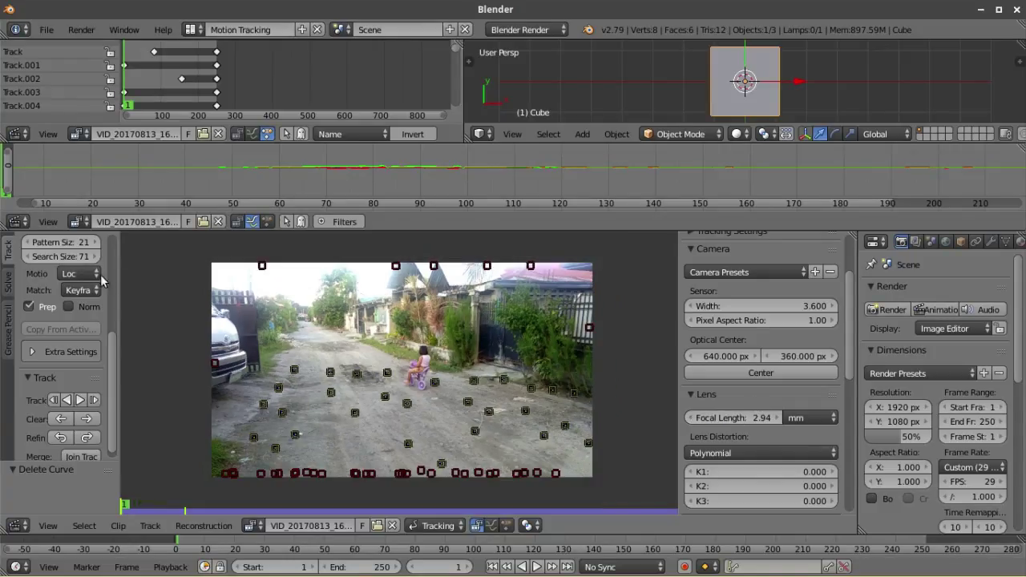
left_click(7, 286)
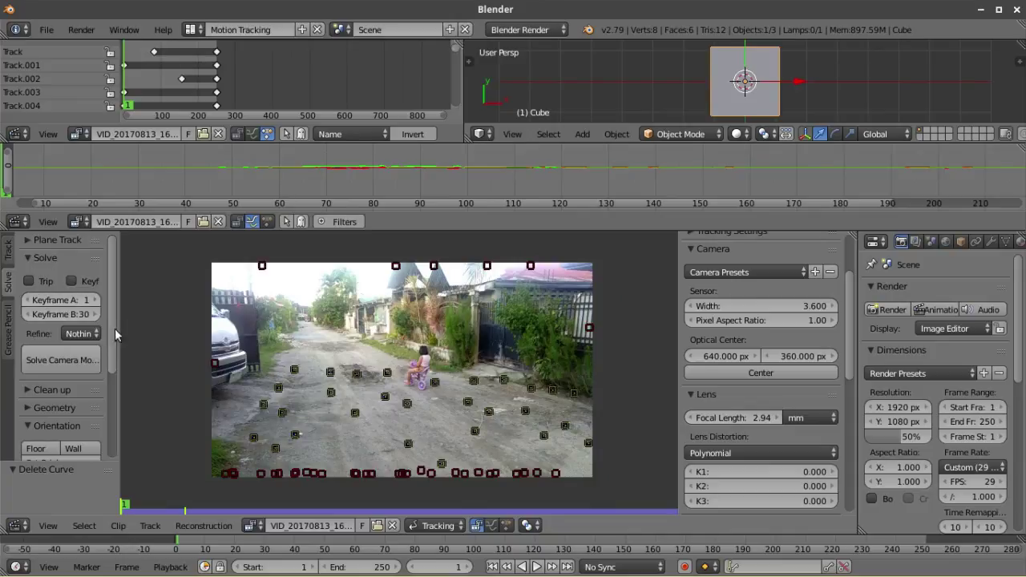
left_click_drag(133, 332, 161, 332)
- Solve the camera, set Keyframe A to 70 and Keyframe B to 140, then scrub to frame 74
left_click(106, 360)
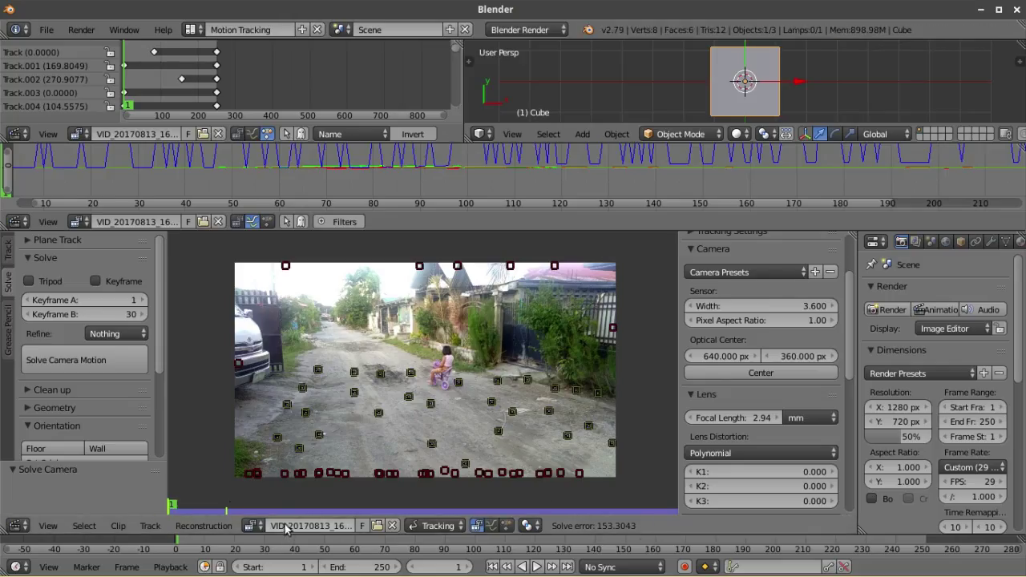
left_click(98, 301)
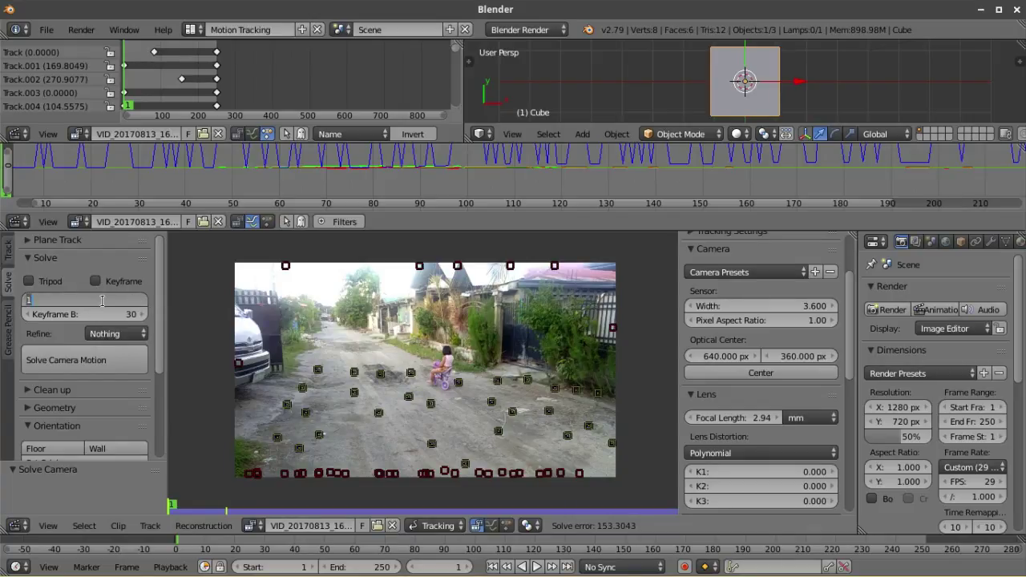
type("70")
key("Return")
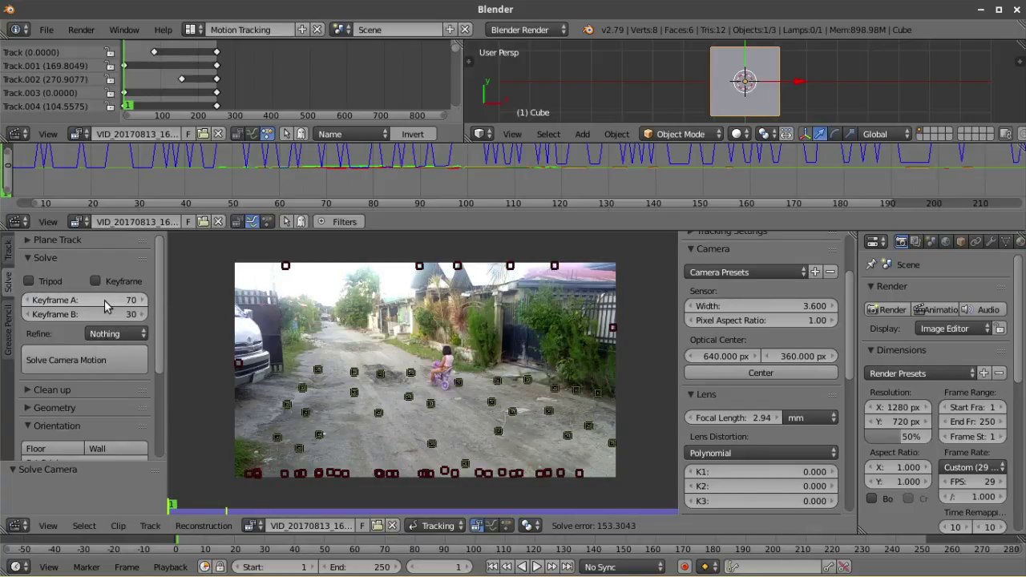
left_click(89, 316)
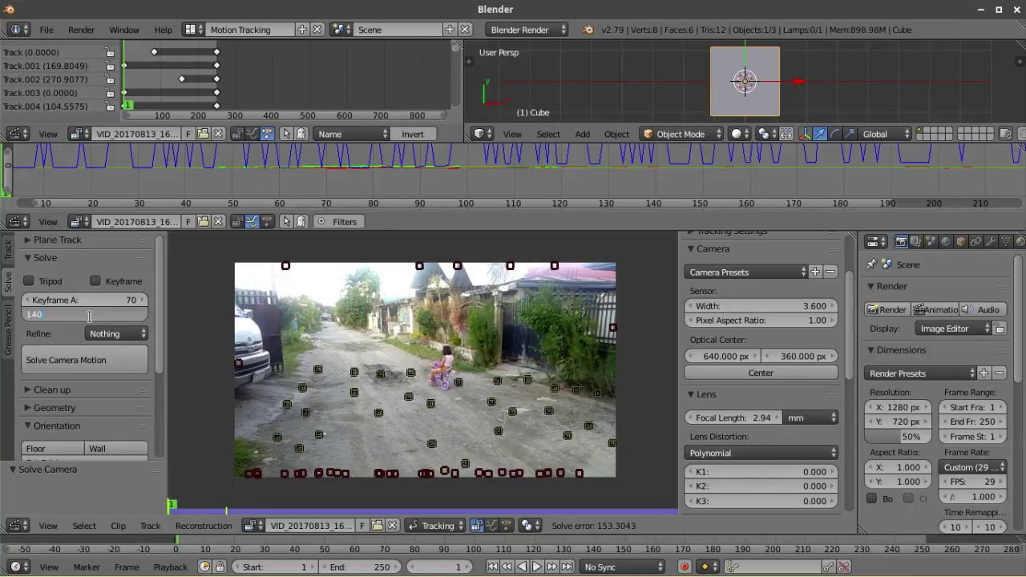
key("Return")
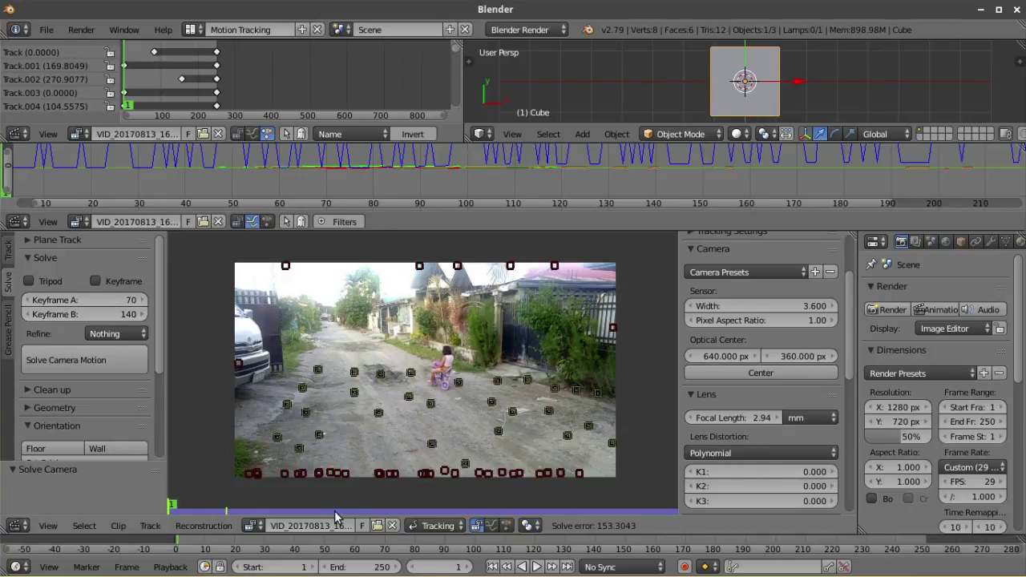
left_click_drag(334, 510, 441, 515)
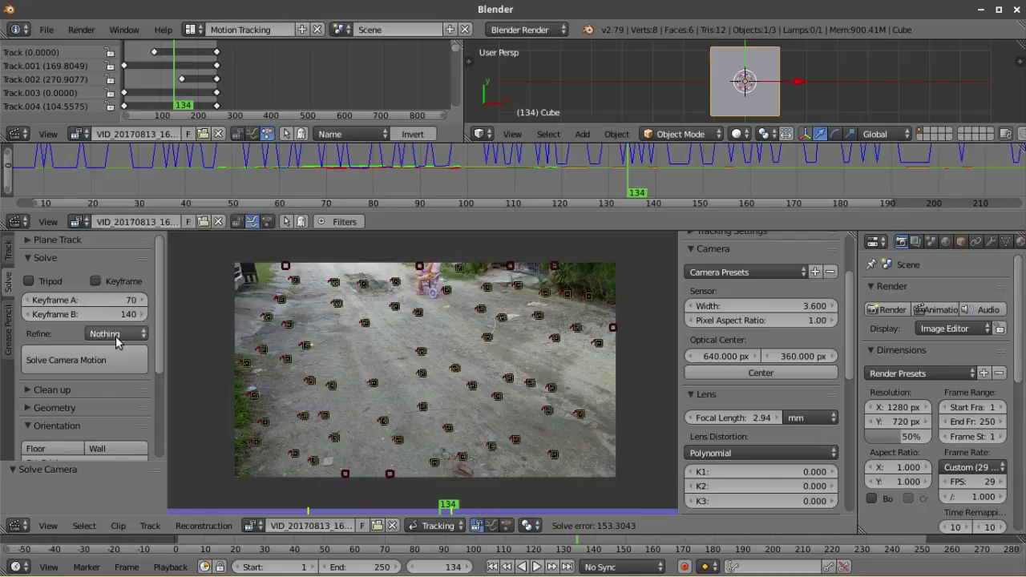
- Re-solve the camera with Refine set to K1, K2, reaching solve error 0.1707
left_click(116, 336)
left_click(132, 217)
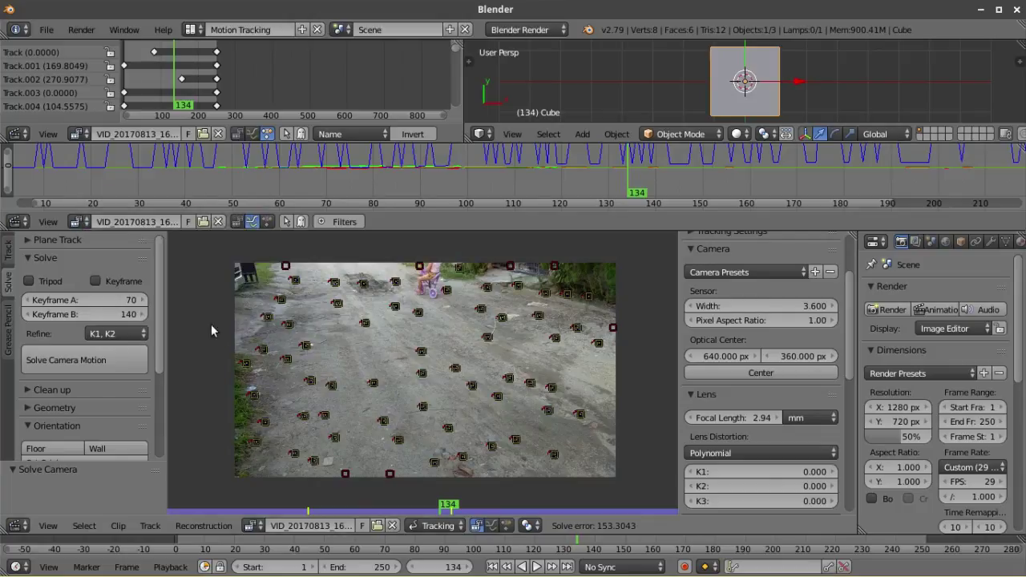
left_click(109, 359)
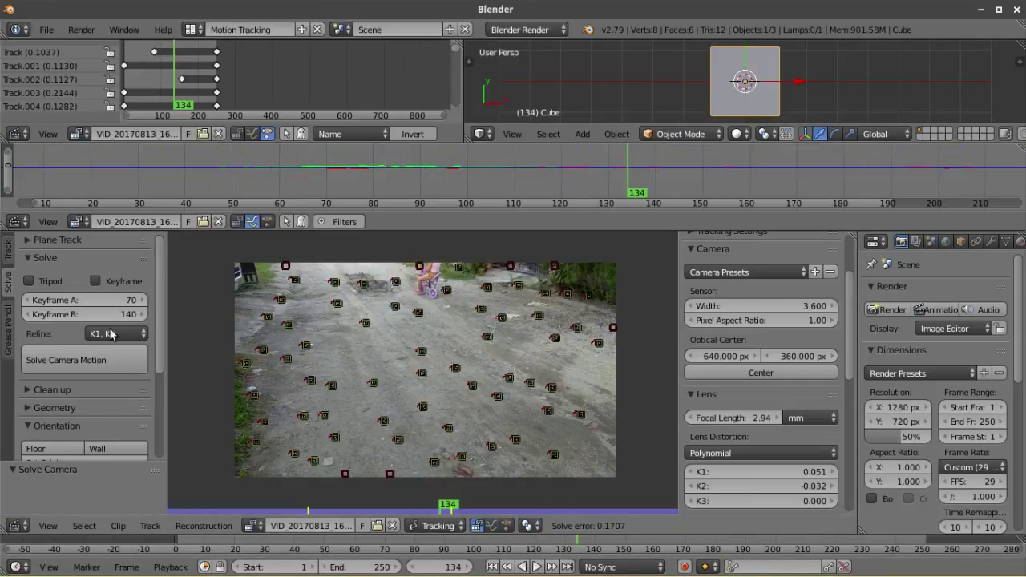
- Define the floor from three markers on the road surface
left_click(411, 350)
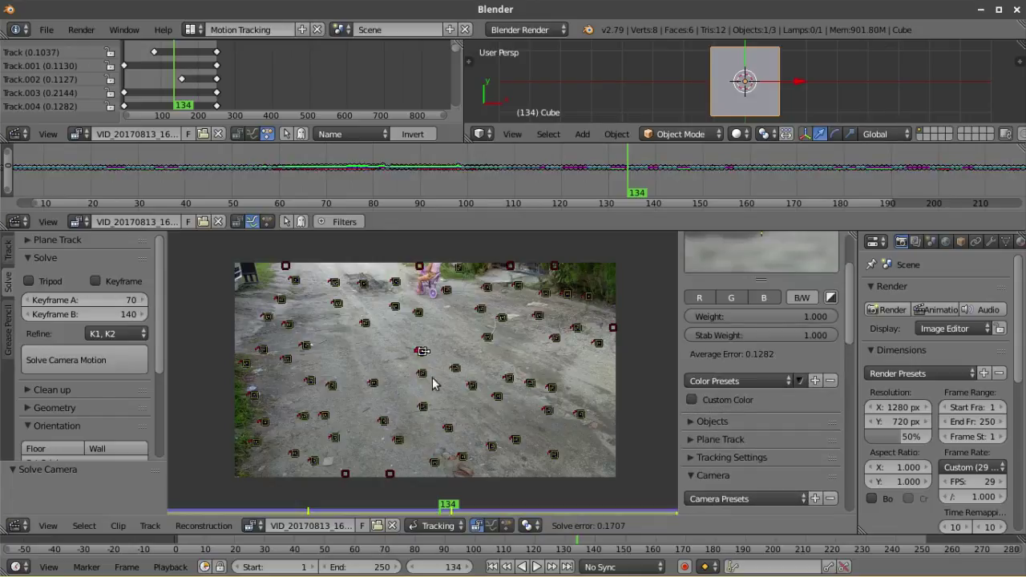
left_click(422, 410, "shift")
left_click(508, 377, "shift")
scroll(120, 393, "down", 4)
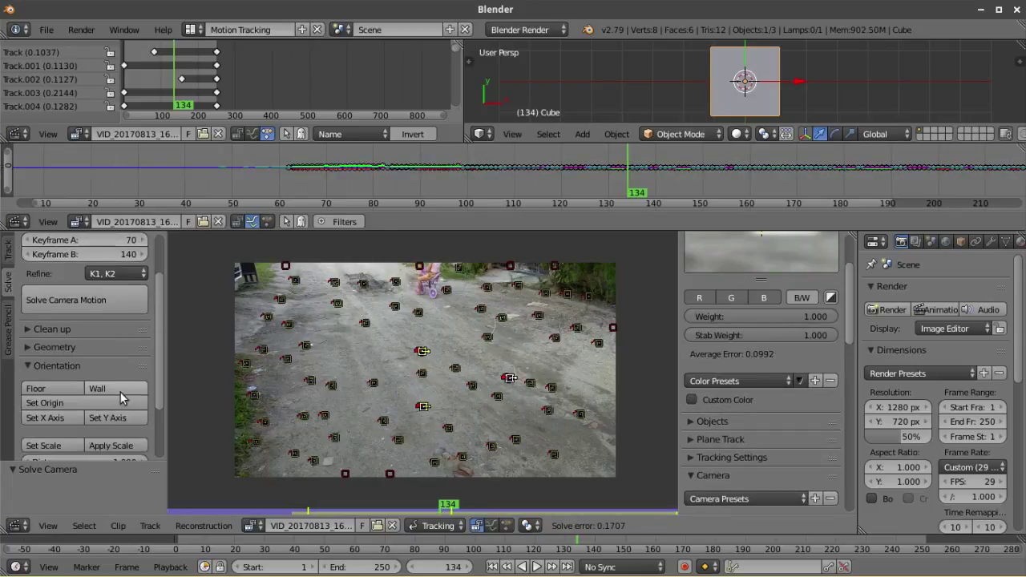
left_click(48, 359)
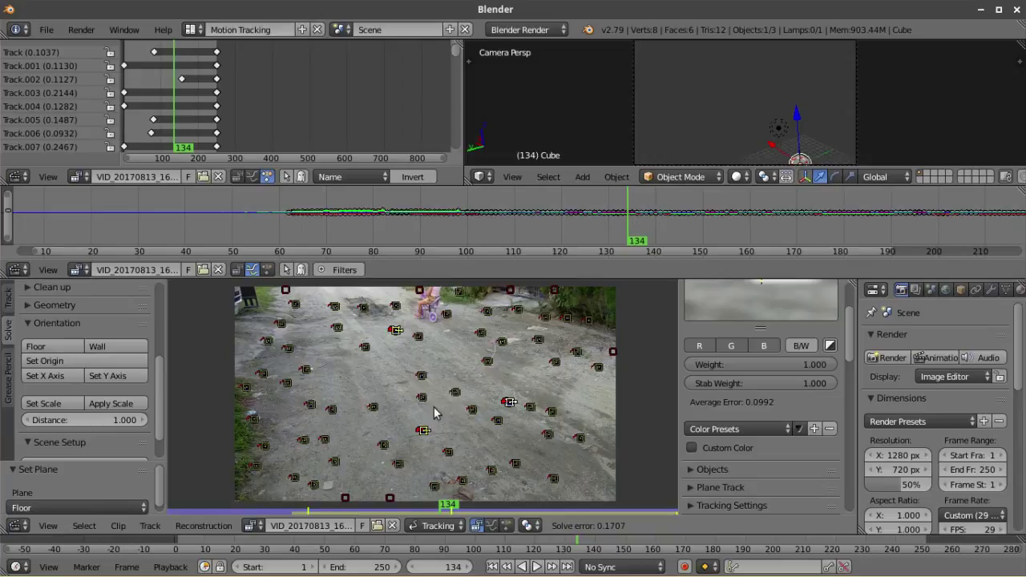
- Set the scene scale from two road markers, with distance 1.000
left_click(422, 397)
left_click(455, 392, "shift")
left_click(44, 403)
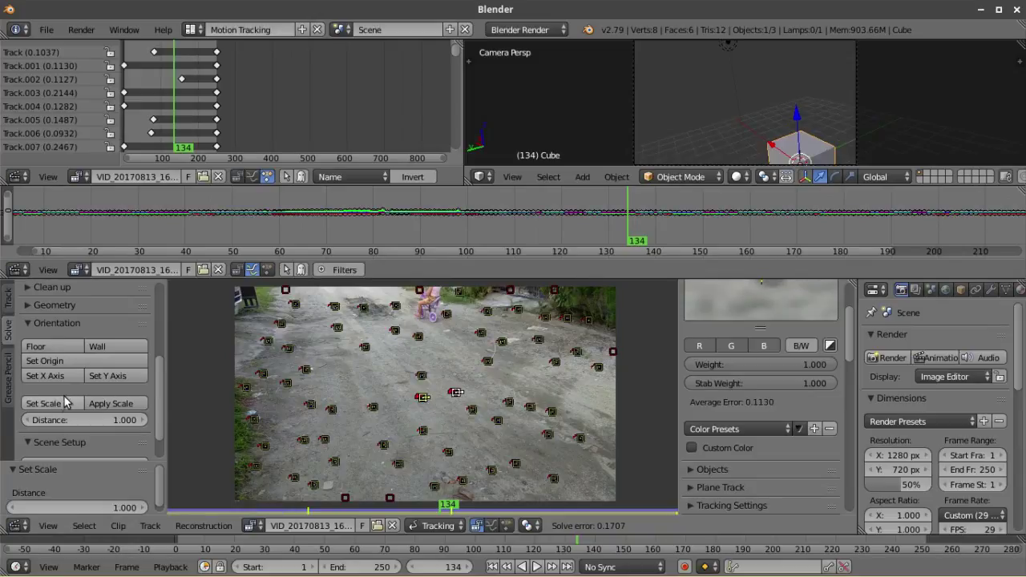
- Place the scene origin at a single road marker, then select all markers
left_click(422, 375)
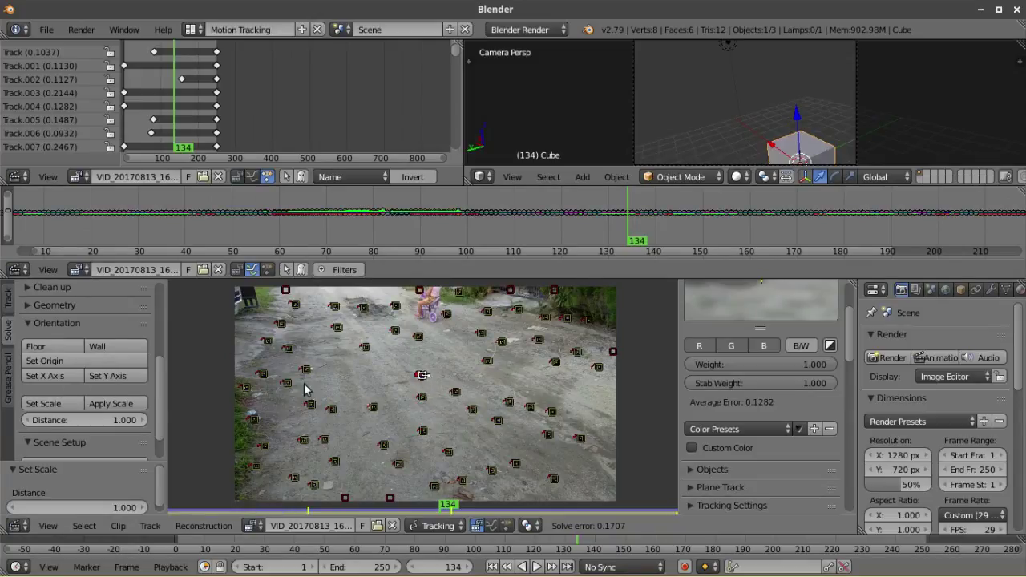
left_click(65, 359)
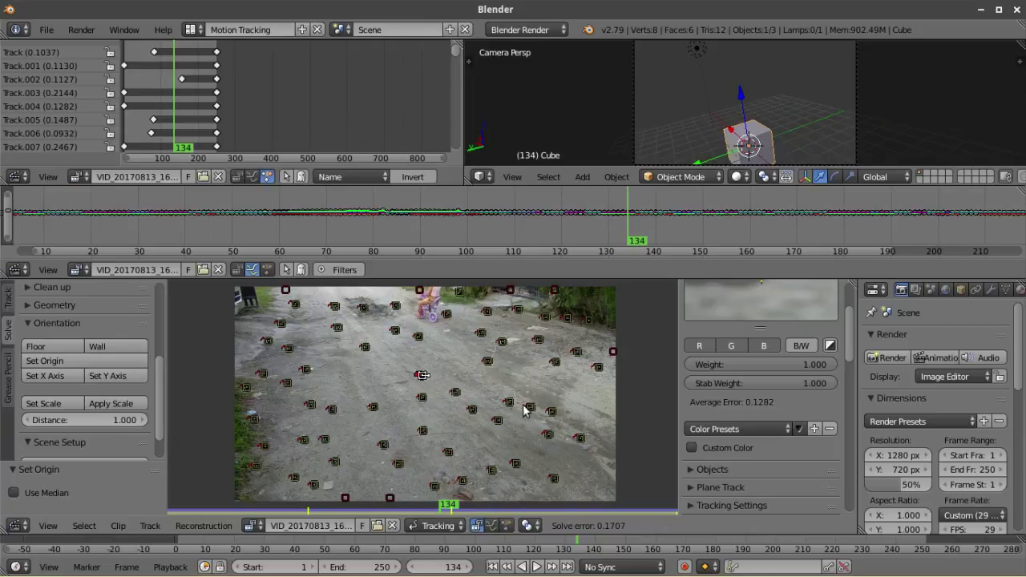
key("a")
scroll(471, 398, "down", 1)
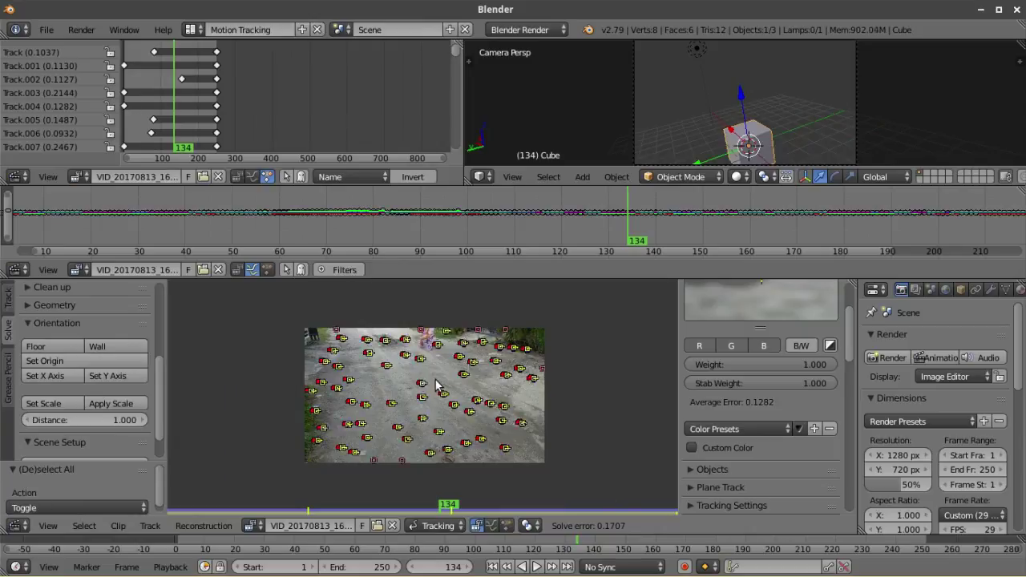
scroll(471, 398, "up", 1)
scroll(471, 399, "down", 2)
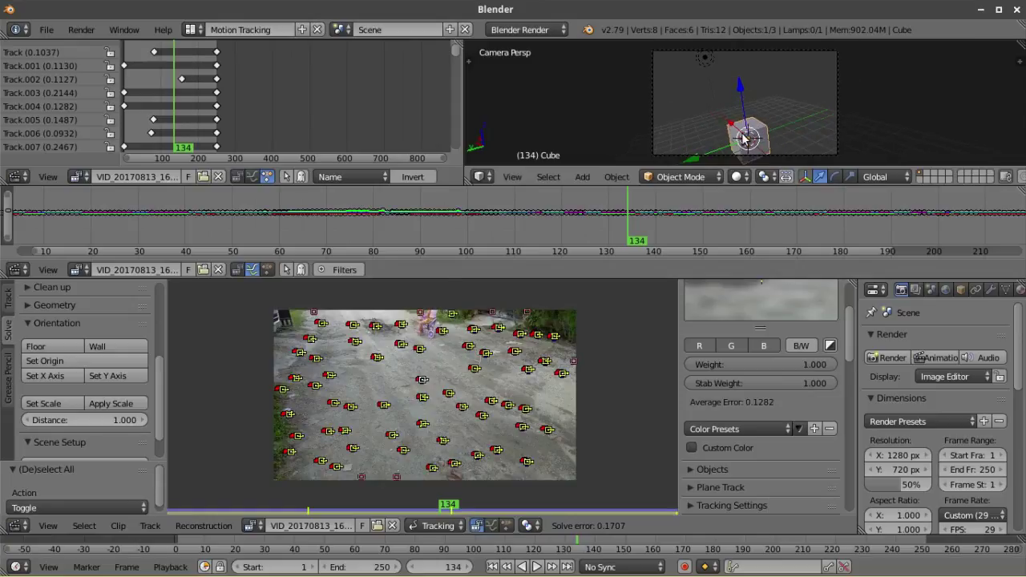
scroll(120, 397, "down", 1)
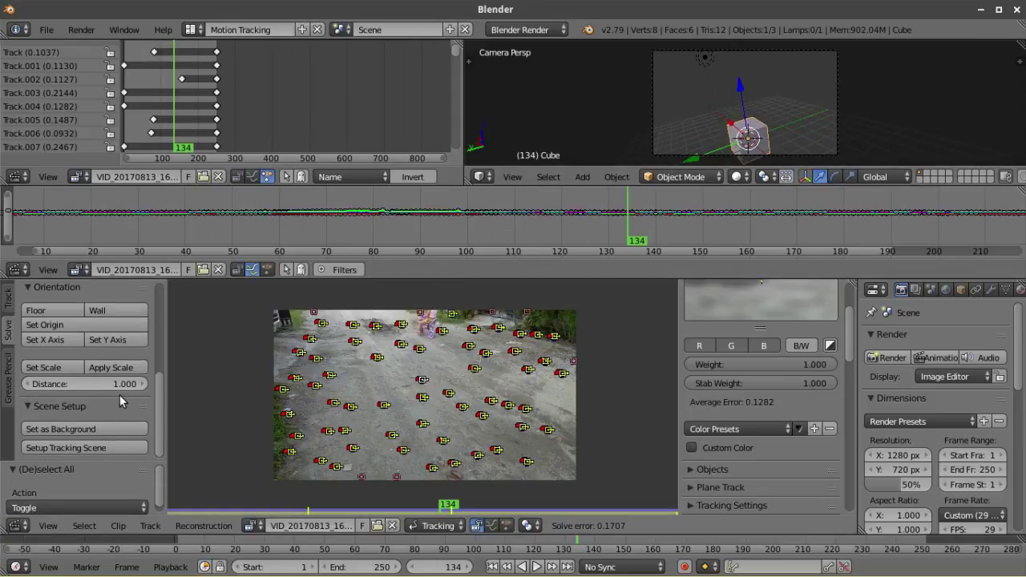
- Run Setup Tracking Scene from the solve and switch to the Compositing layout
left_click(101, 448)
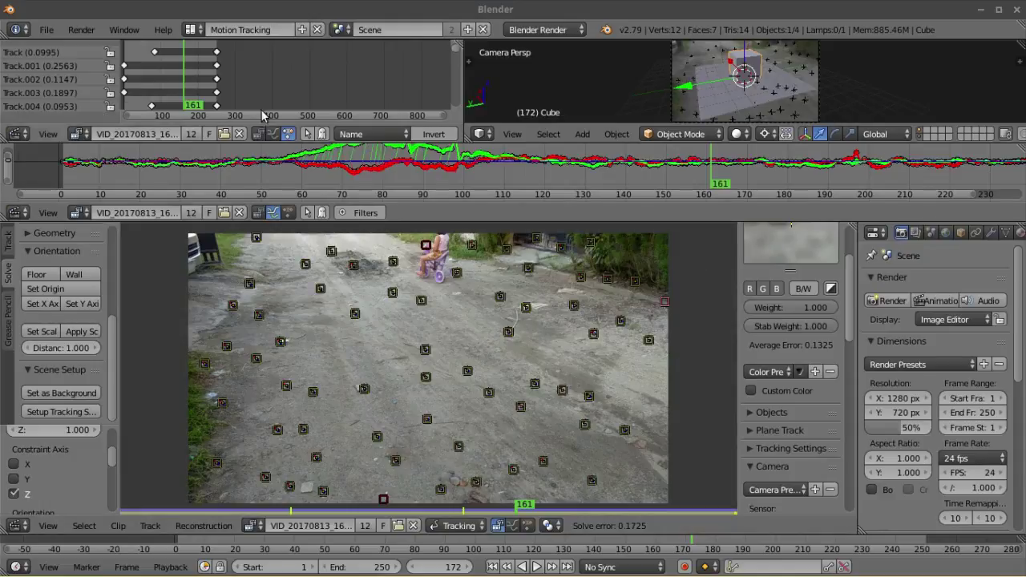
left_click(196, 35)
left_click(218, 76)
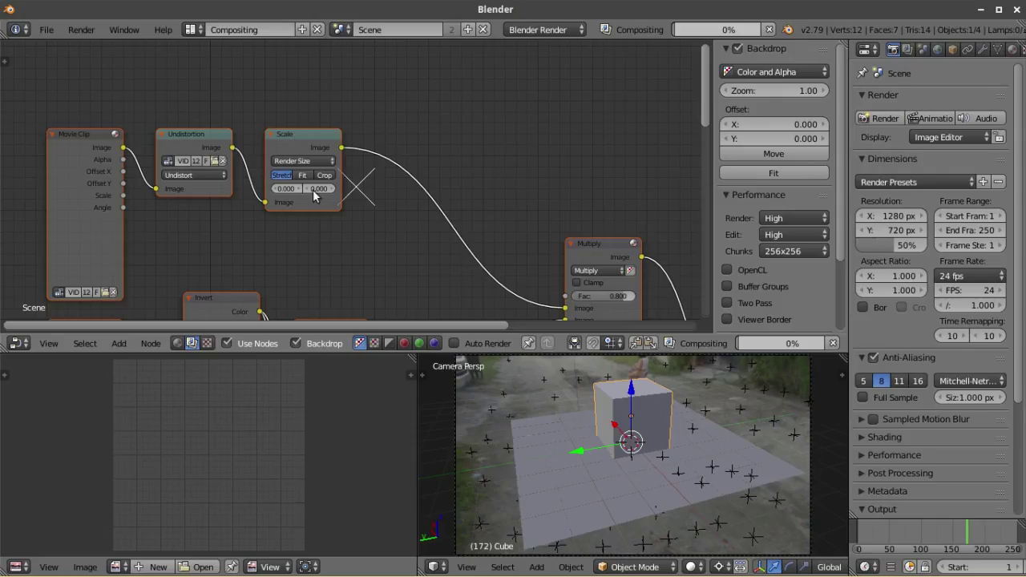
scroll(407, 251, "down", 4)
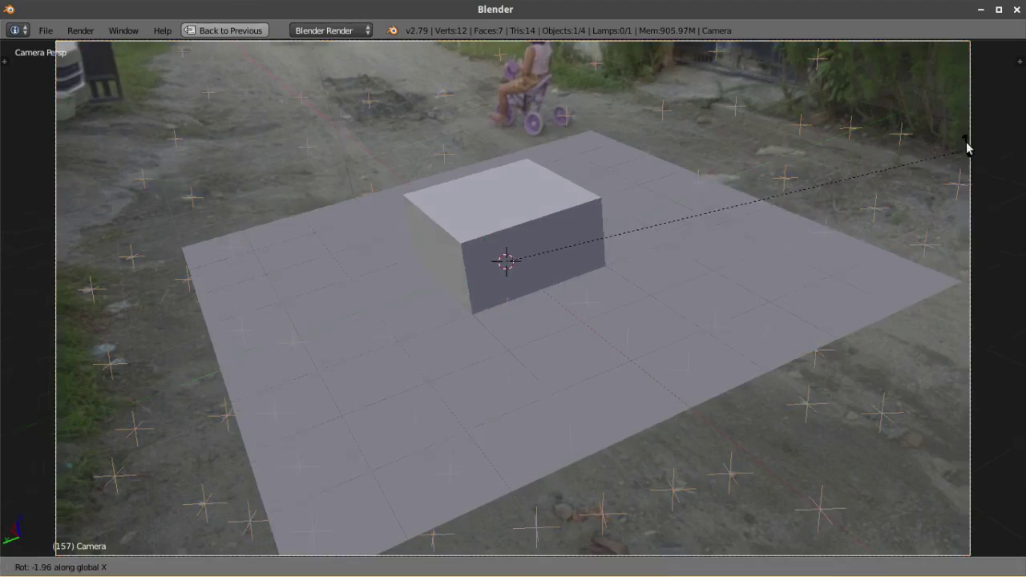
- Rotate the camera around Z to align the plane with the road, then check playback
key("z")
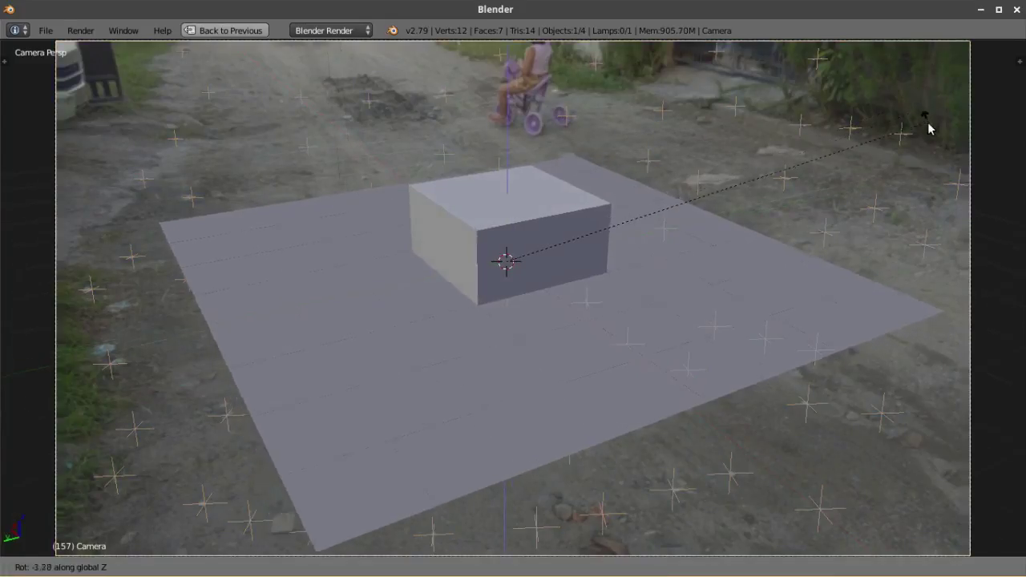
left_click(897, 59)
key("a")
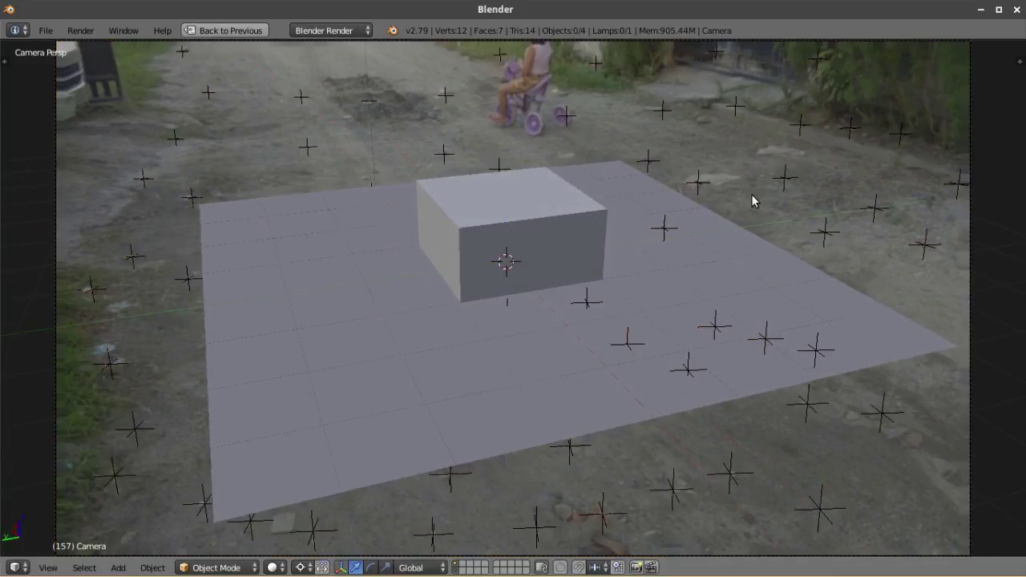
key("alt+a")
key("alt+a")
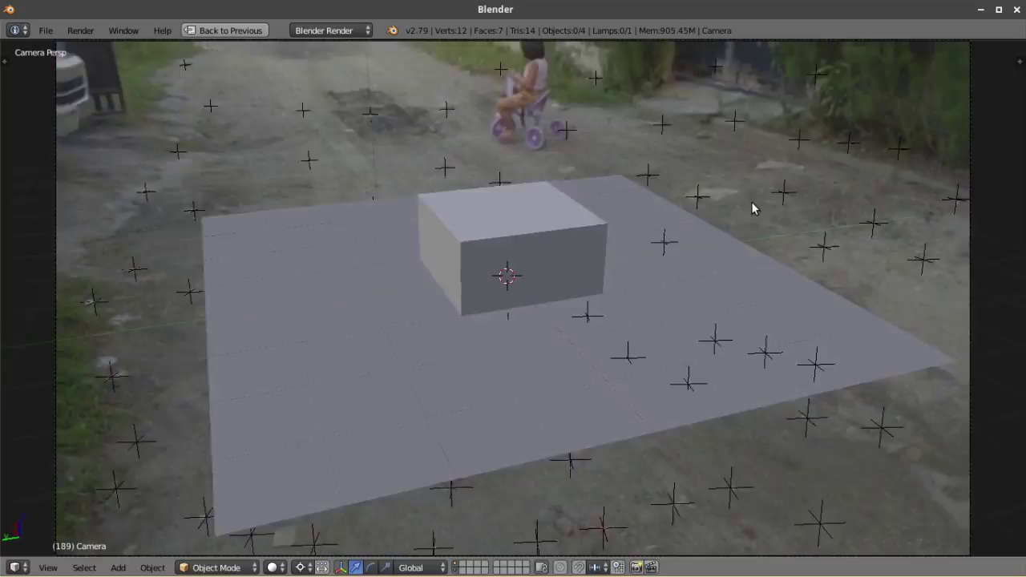
key("shift+Left")
key("alt+a")
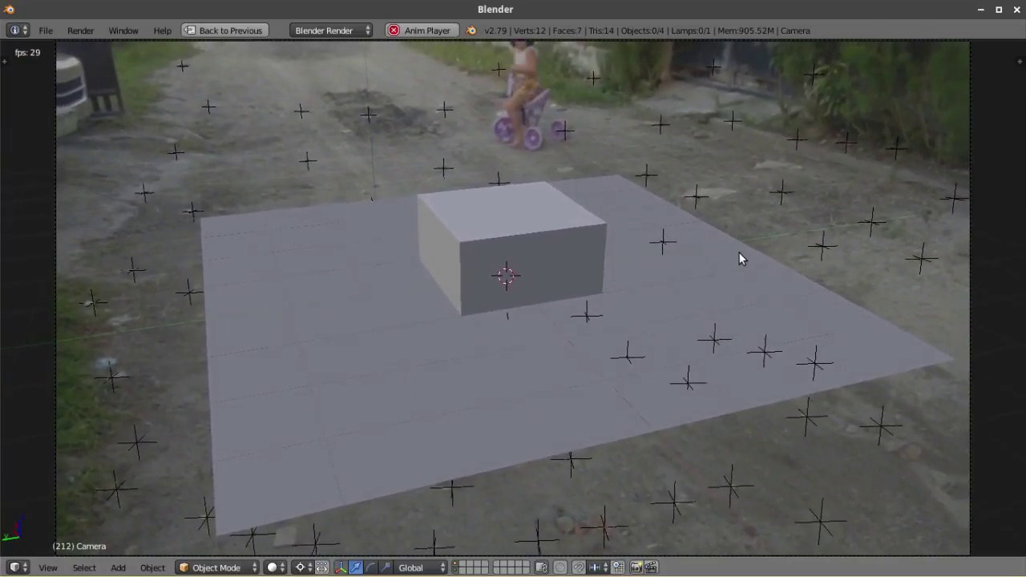
- Raise the cube along Z so it rests on the ground plane
right_click(577, 245)
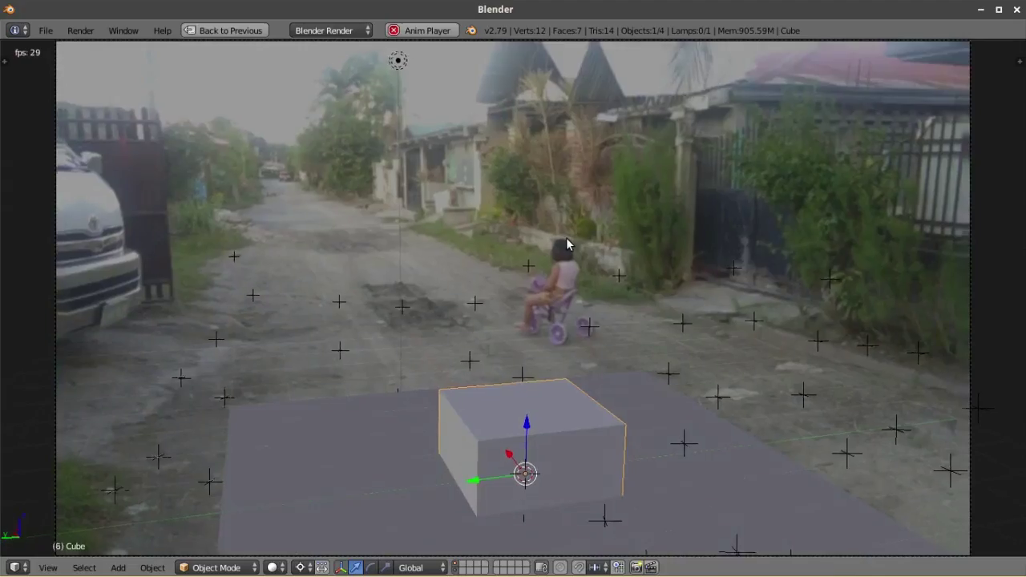
key("g")
key("z")
left_click(603, 256)
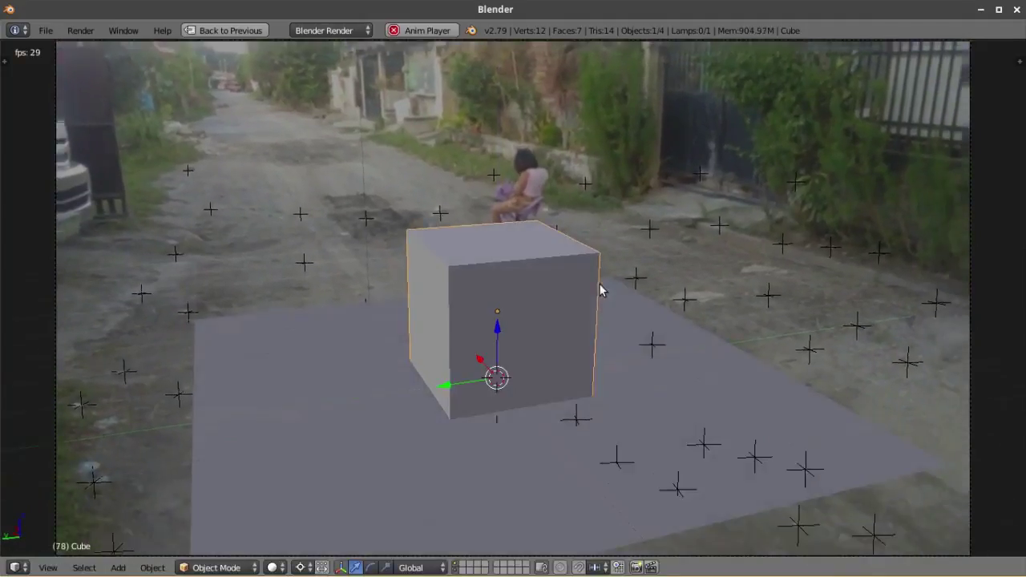